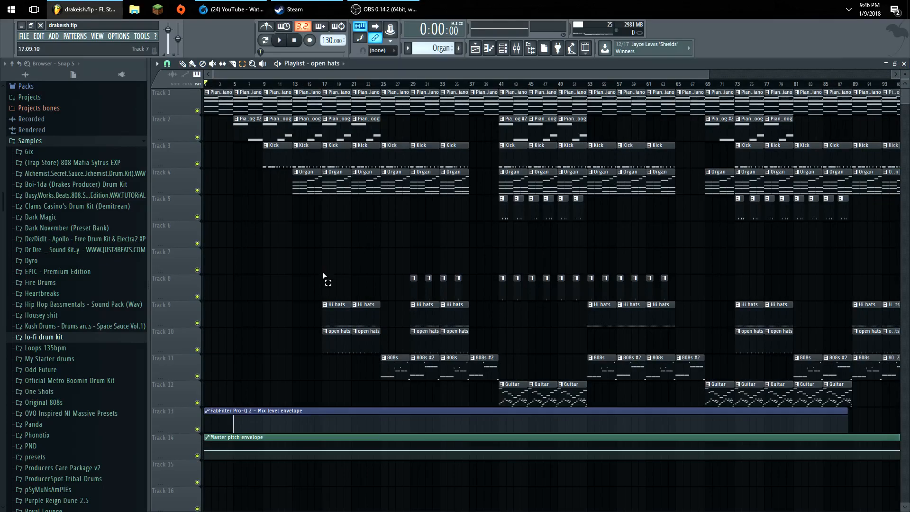
Step: Survey the full song arrangement in the playlist, then close it
scroll(311, 292, "down", 2)
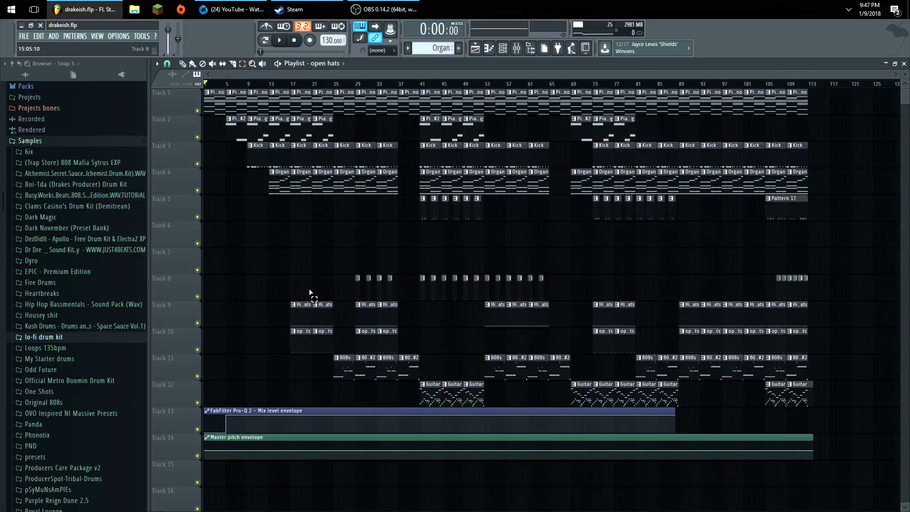
scroll(311, 292, "up", 4)
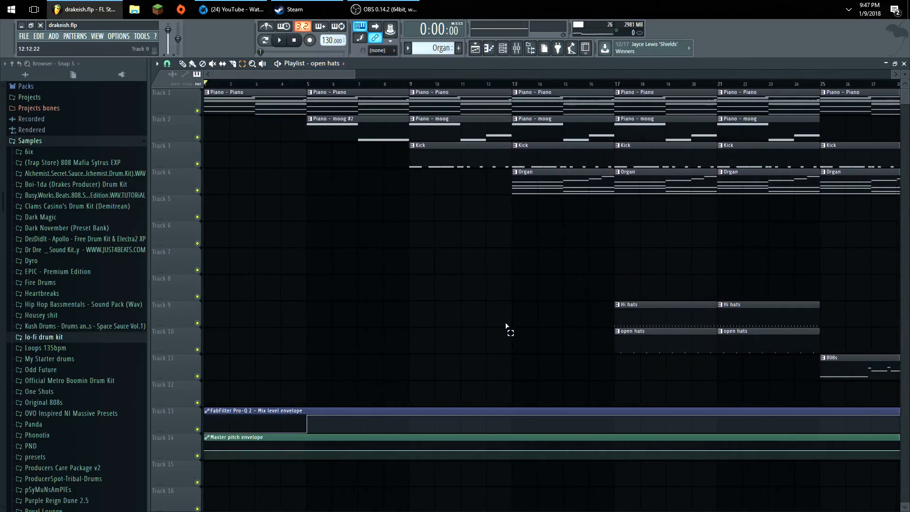
scroll(457, 299, "down", 4)
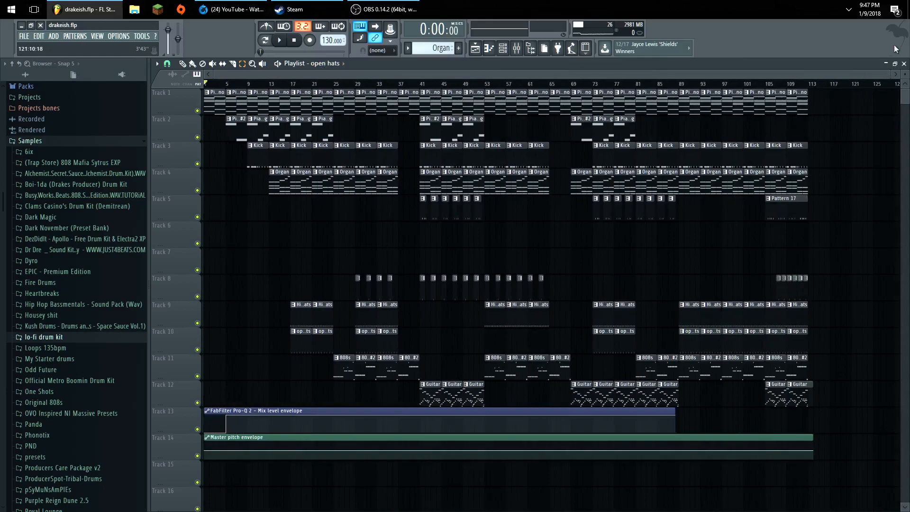
left_click(904, 63)
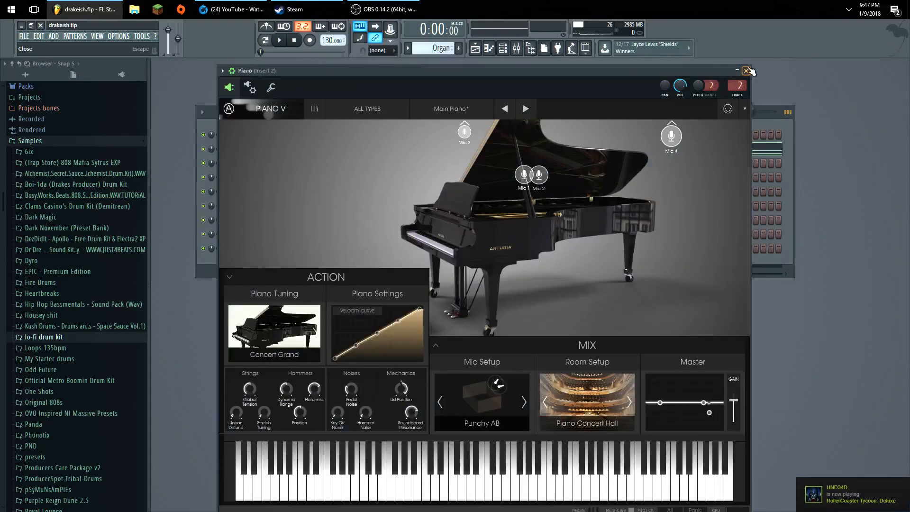
Step: Open the Piano channel's Piano V instrument, audition a few notes on it, and close it
left_click(747, 70)
left_click(273, 135)
key("z")
key("c")
key("b")
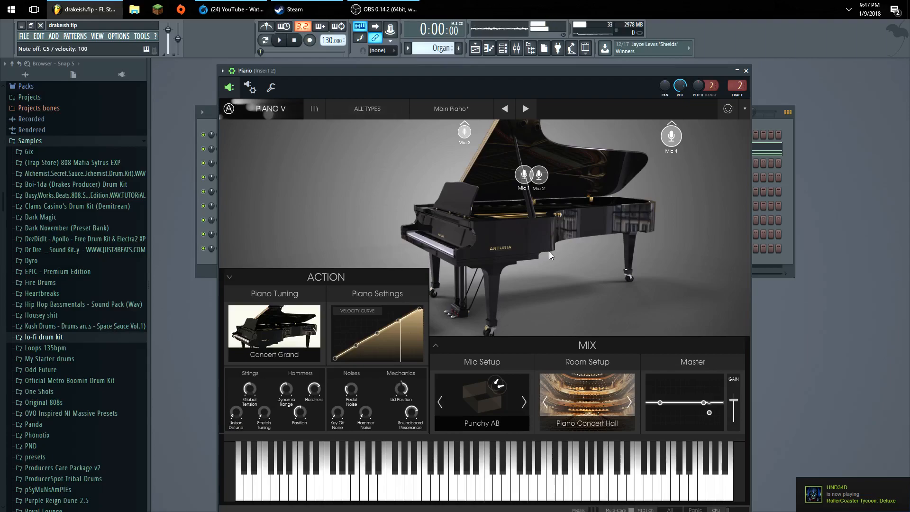
left_click(746, 71)
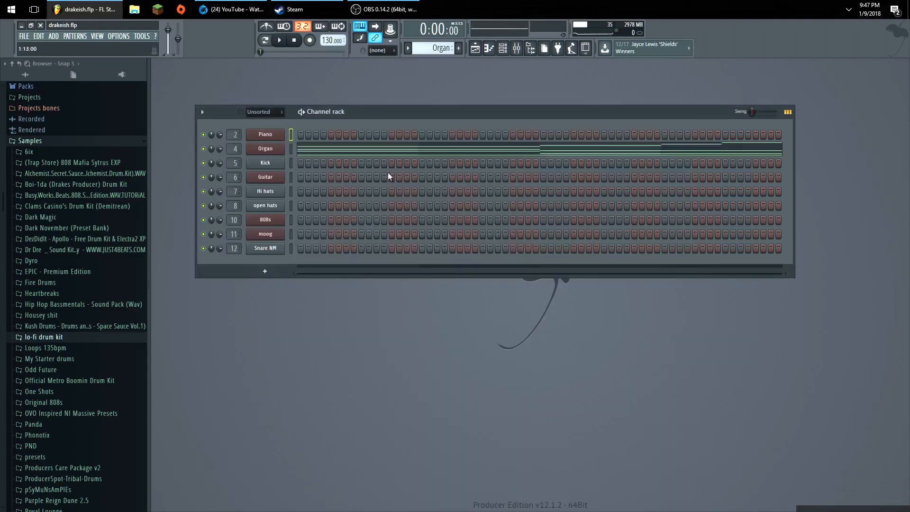
Step: Open the Organ channel's B-3 V instrument, audition a few notes on it, and close it
left_click(273, 149)
key("z")
key("c")
key("b")
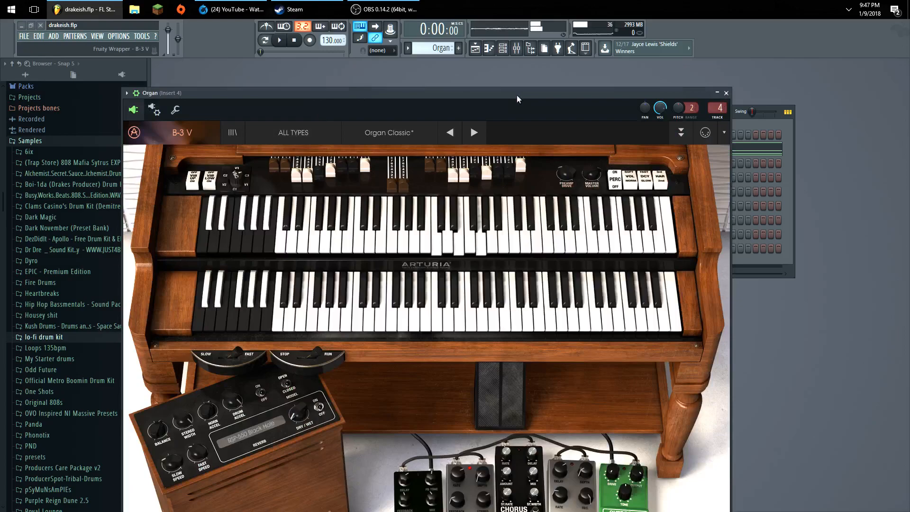
left_click(727, 93)
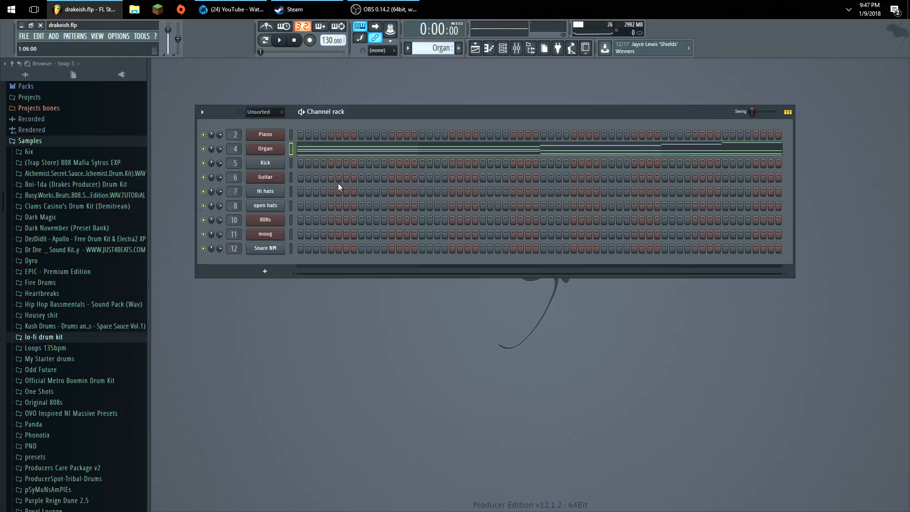
Step: Open the Kick channel's sampler settings, audition the kick several times, and close them
left_click(266, 164)
key("z")
key("z")
key("z")
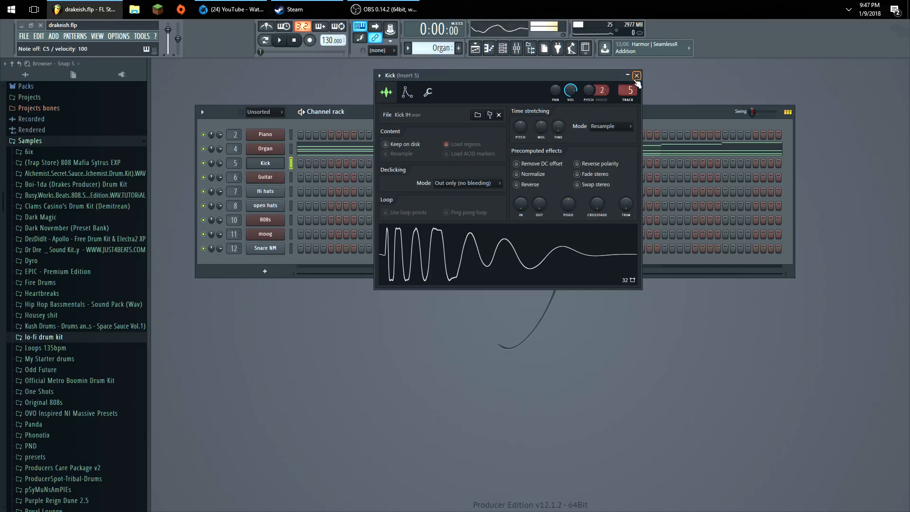
left_click(637, 75)
Step: Open the Guitar channel's Ample Guitar instrument, play a short run of notes across two octaves, and close it
left_click(265, 177)
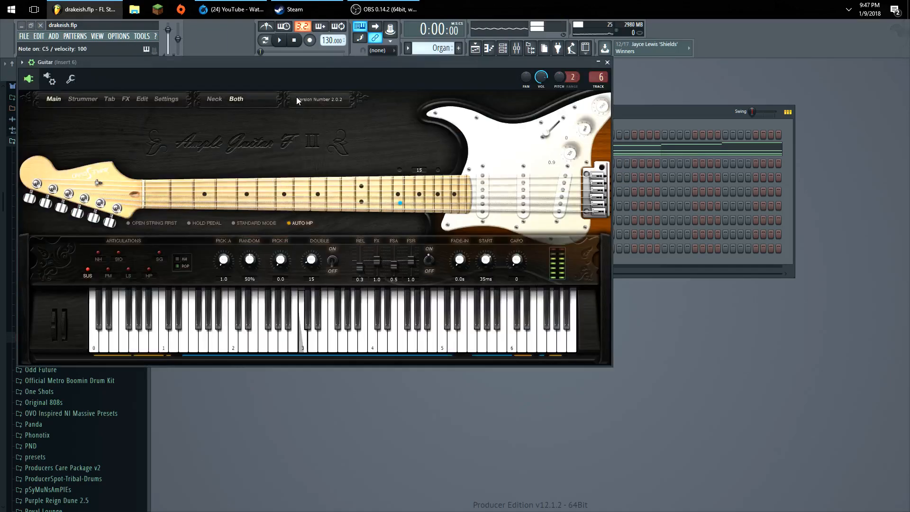
key("c")
key("b")
key("q")
key("z")
key("y")
key("i")
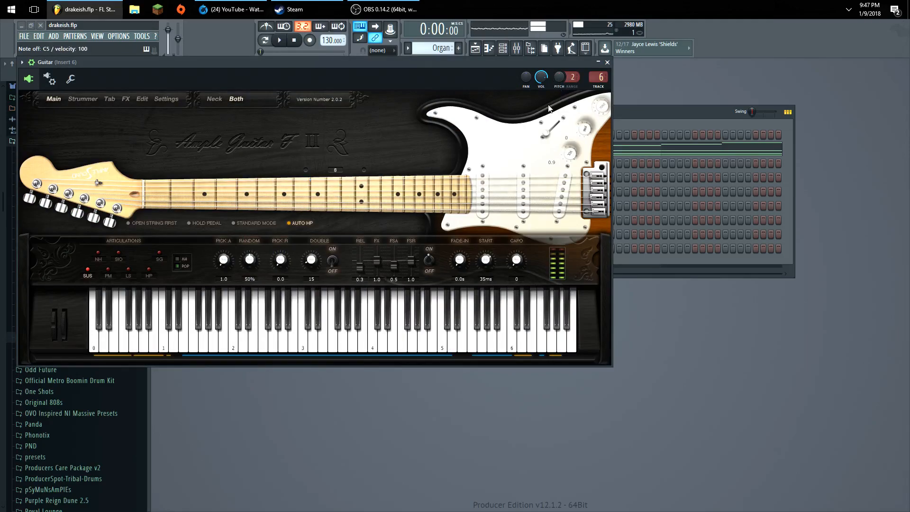
key("q")
key("t")
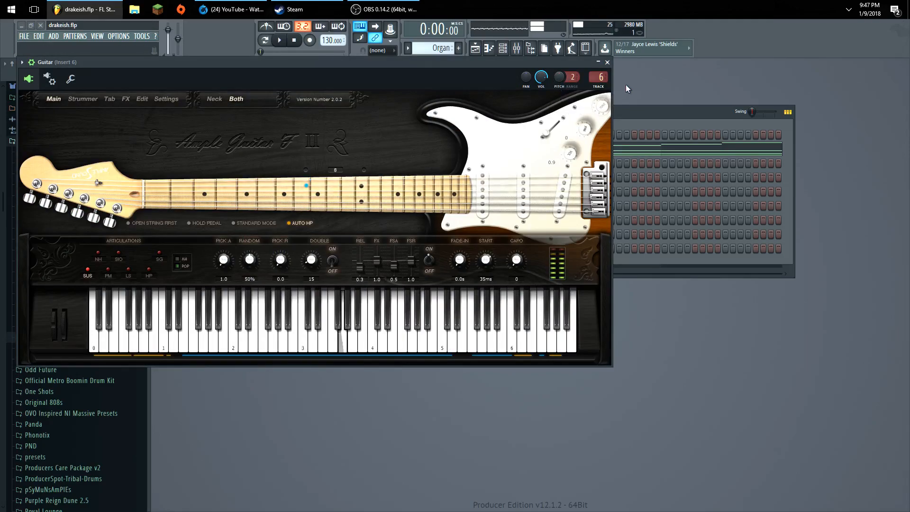
key("e")
key("w")
left_click(607, 62)
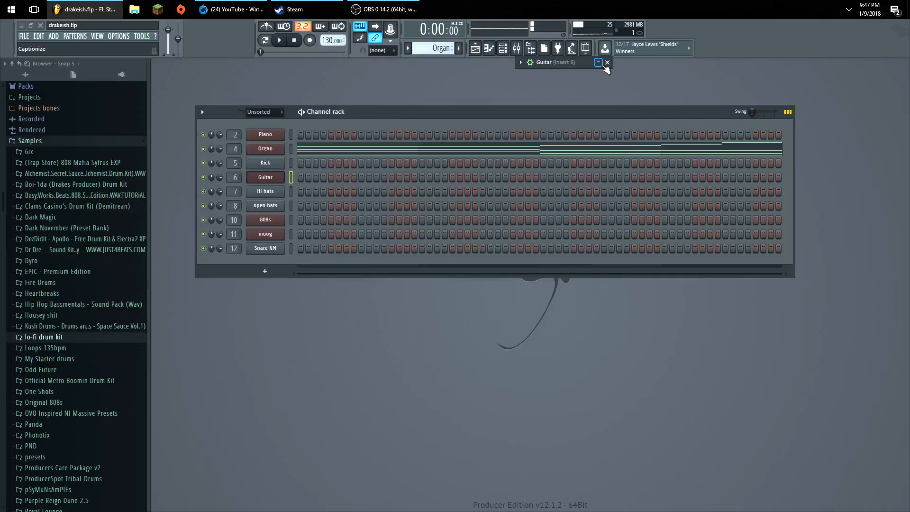
Step: Inspect the sample settings of the Hi hats and open hats channels, auditioning the open hat, and close each one
left_click(268, 192)
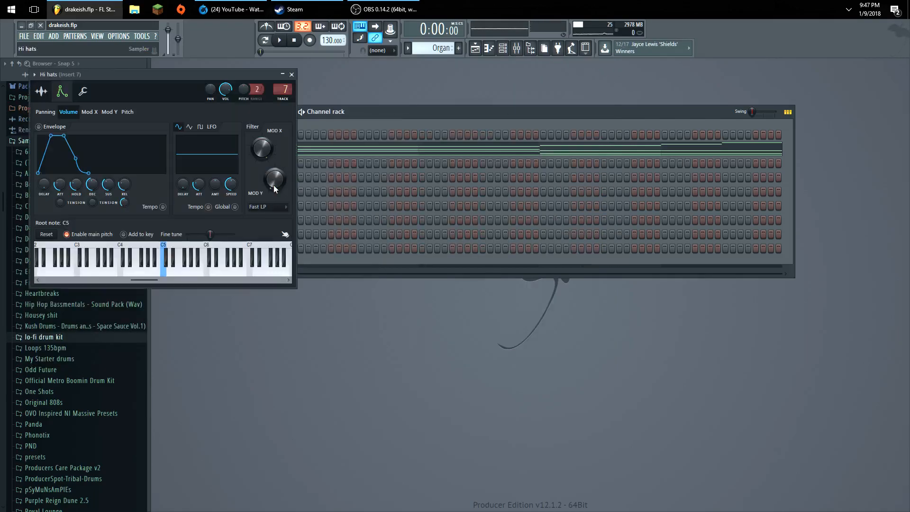
left_click(41, 91)
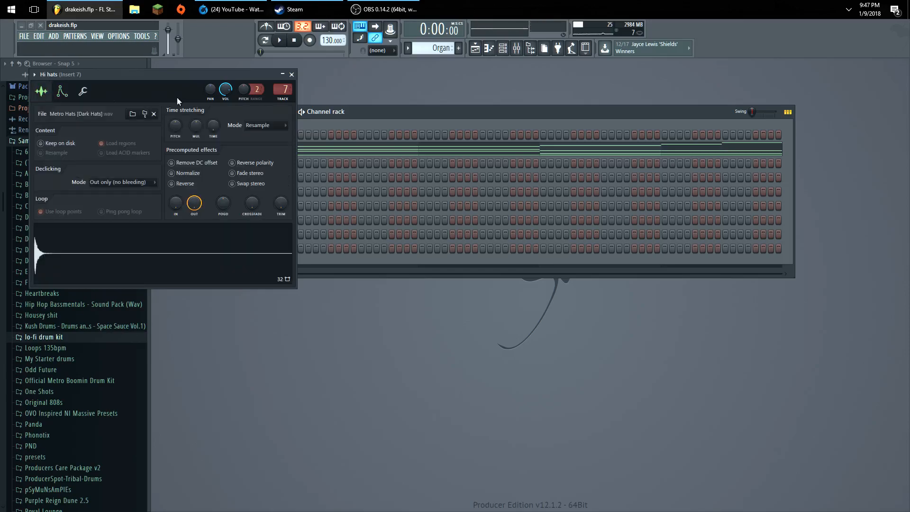
left_click(291, 75)
left_click(267, 207)
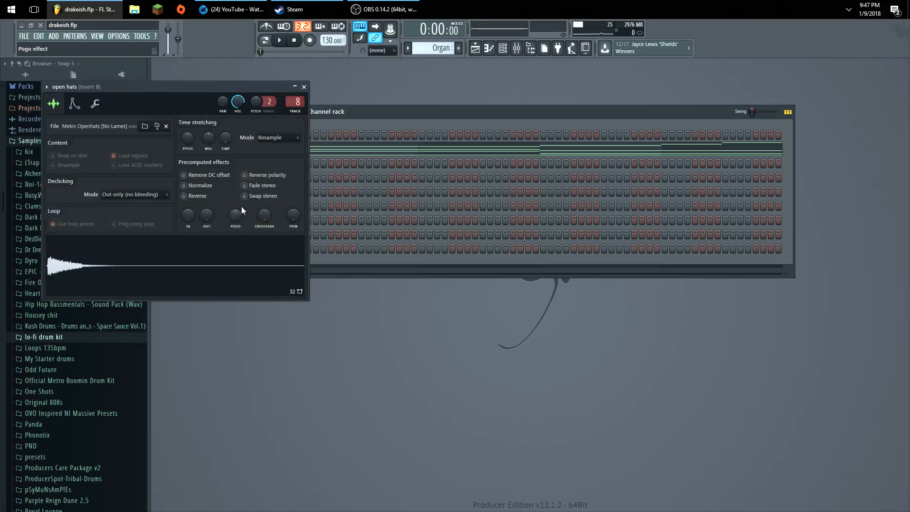
key("z")
left_click(304, 87)
Step: Open the 808s channel's Serum instrument, audition low and higher notes of the bass, and close it
left_click(267, 234)
key("z")
key("h")
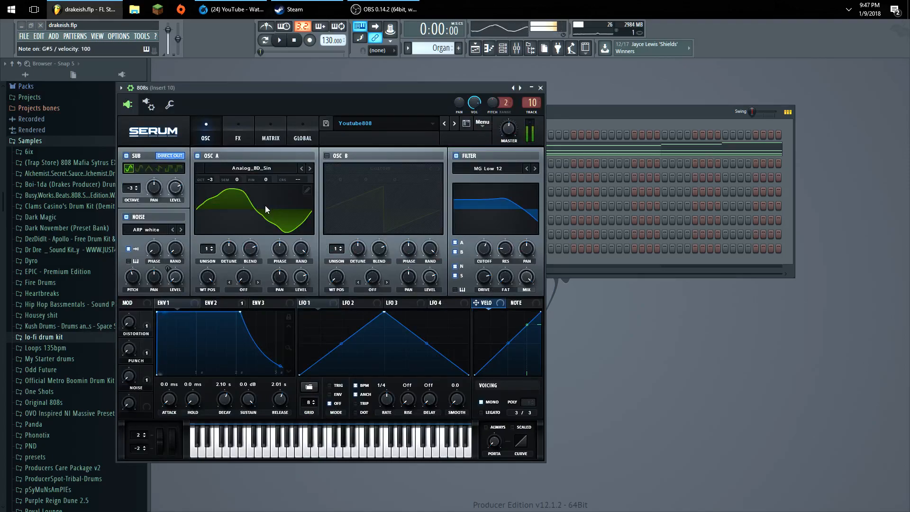
key("z")
key("z")
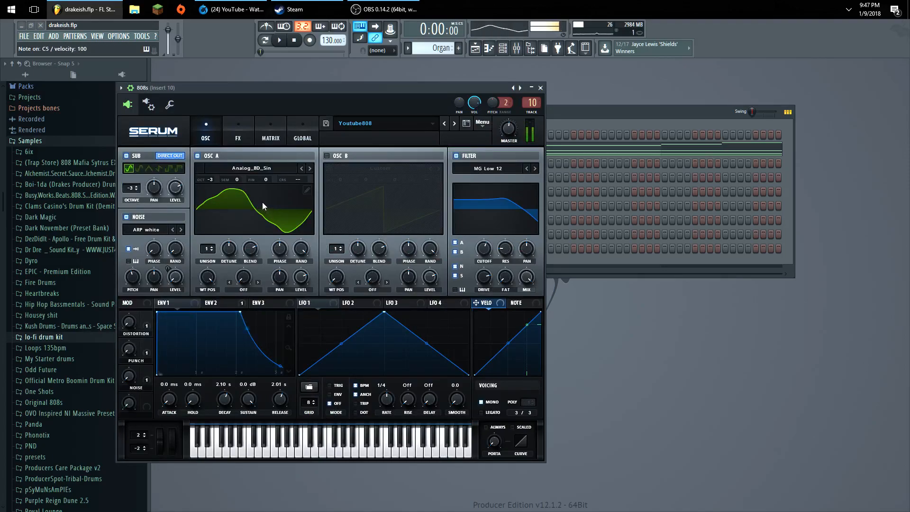
key("h")
key("h")
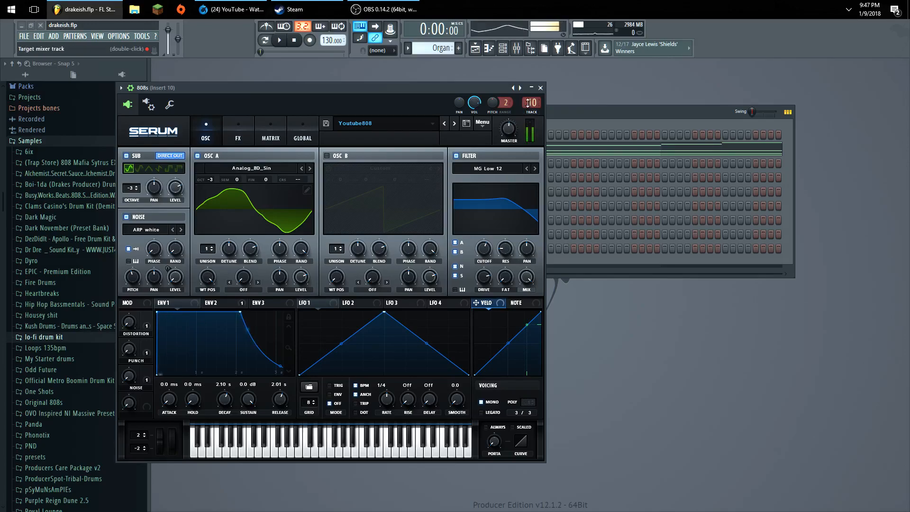
left_click(540, 87)
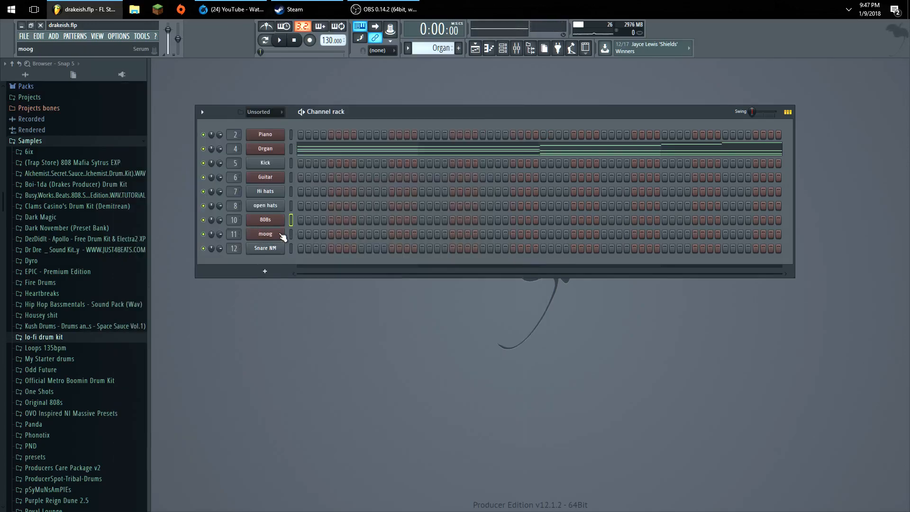
Step: Open the moog channel's Serum instrument, audition a note of the bass, and close it
left_click(265, 234)
key("z")
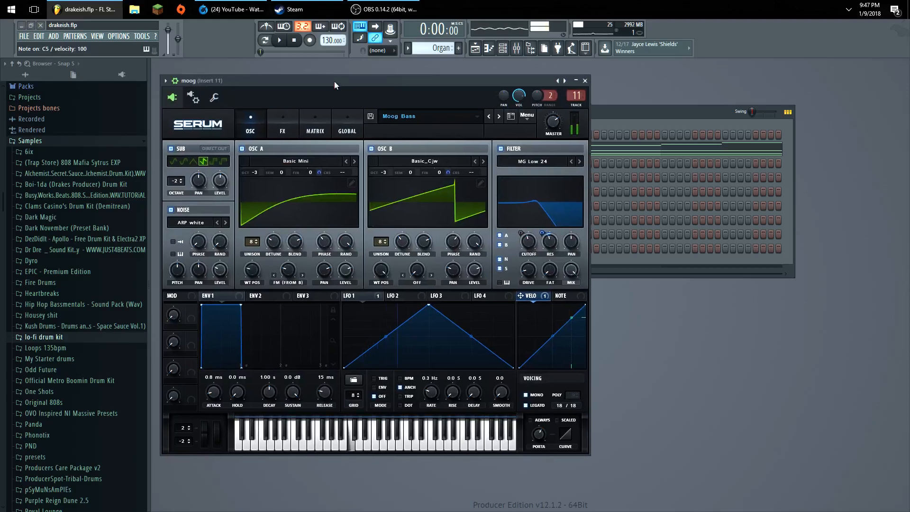
left_click(585, 80)
Step: Open the Snare NM channel's settings, close them, and audition the snare repeatedly
left_click(275, 247)
key("z")
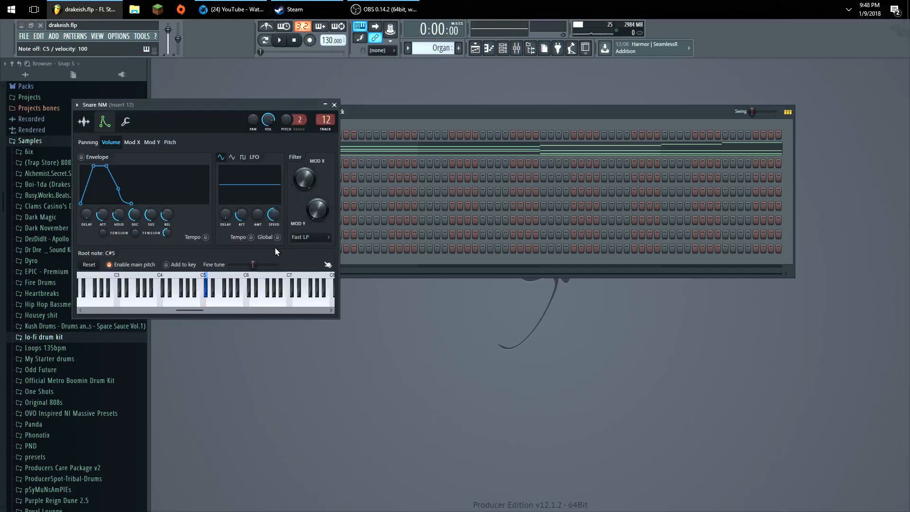
key("z")
left_click(334, 105)
key("z")
key("z")
key("z")
key("z")
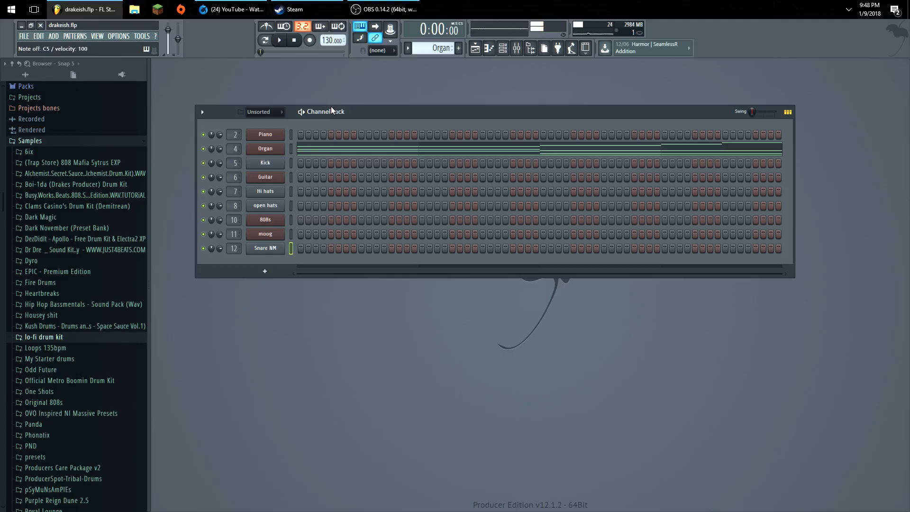
key("z")
key("z")
key("z")
key("z")
key("z")
key("z")
key("z")
key("z")
key("z")
key("z")
key("z")
key("z")
key("z")
Step: Show the playlist again, play the opening bars of the song from the start, and stop playback
left_click(97, 36)
left_click(109, 43)
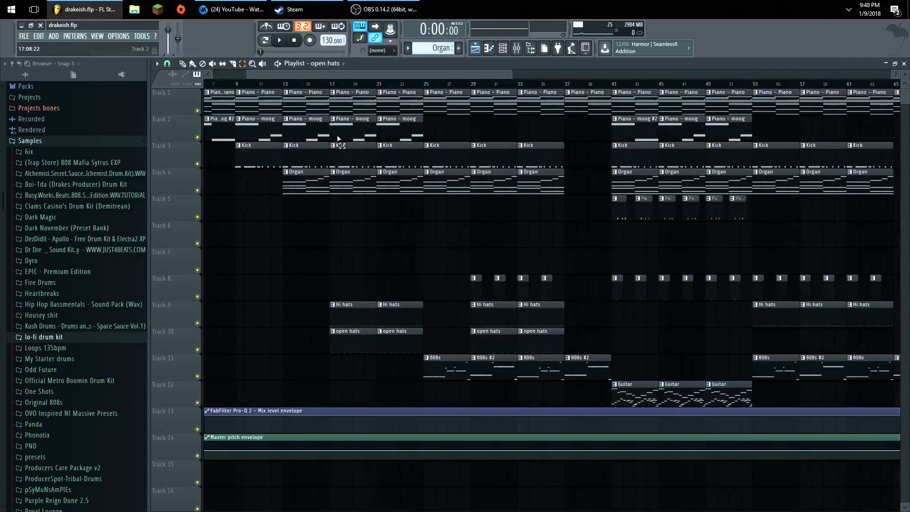
scroll(412, 125, "down", 7)
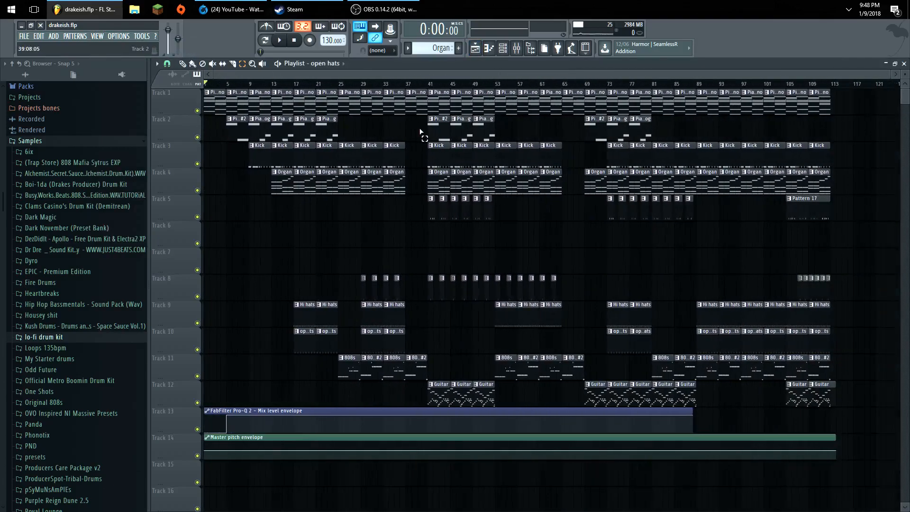
scroll(493, 127, "up", 6)
left_click_drag(463, 75, 244, 75)
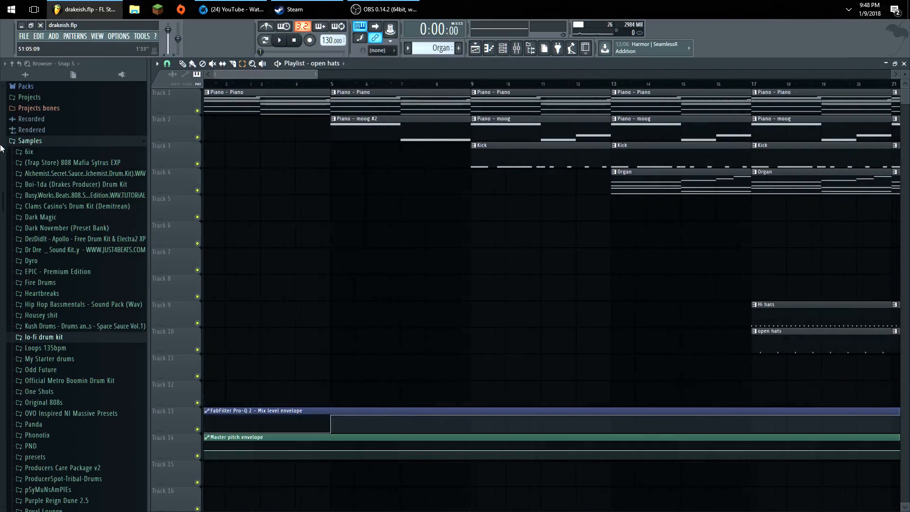
scroll(299, 142, "up", 2)
key("space")
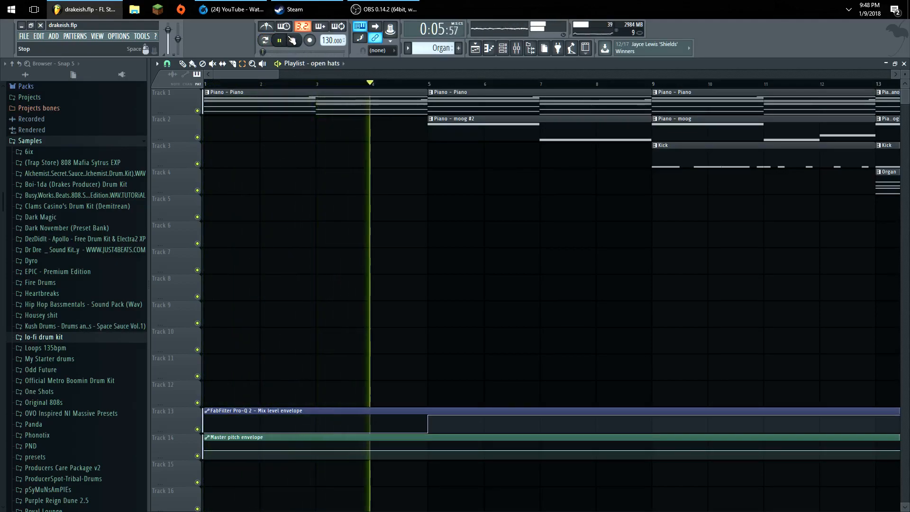
left_click(292, 40)
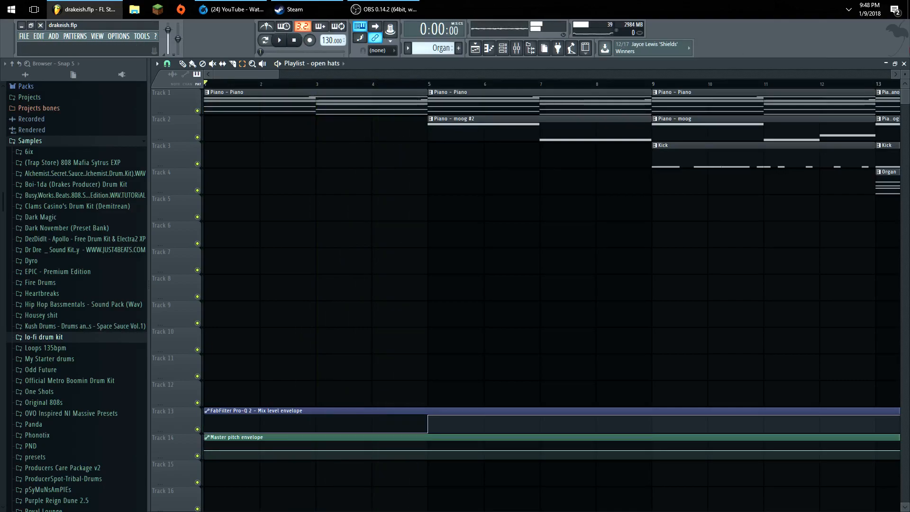
Step: Close the playlist, switch to the Piano - Piano pattern, and open the Piano channel's notes in the piano roll
left_click(904, 63)
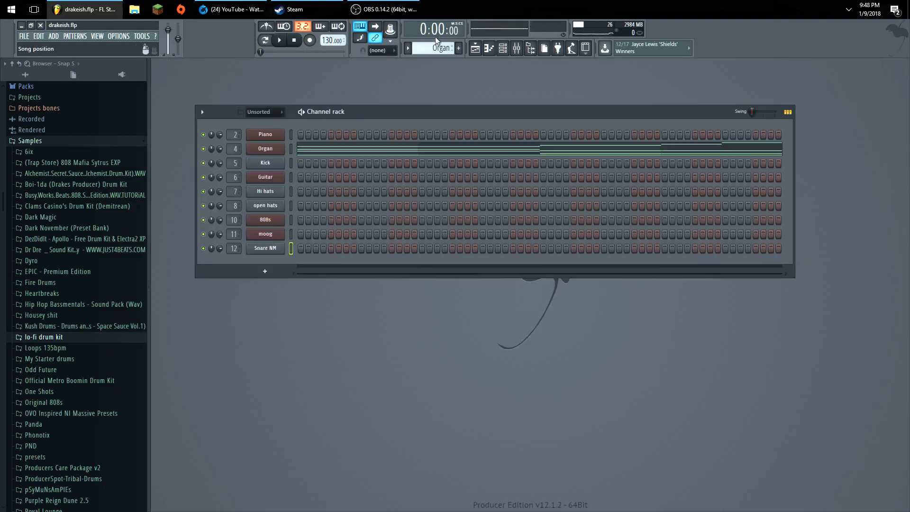
scroll(432, 48, "up", 1)
right_click(271, 137)
left_click(304, 134)
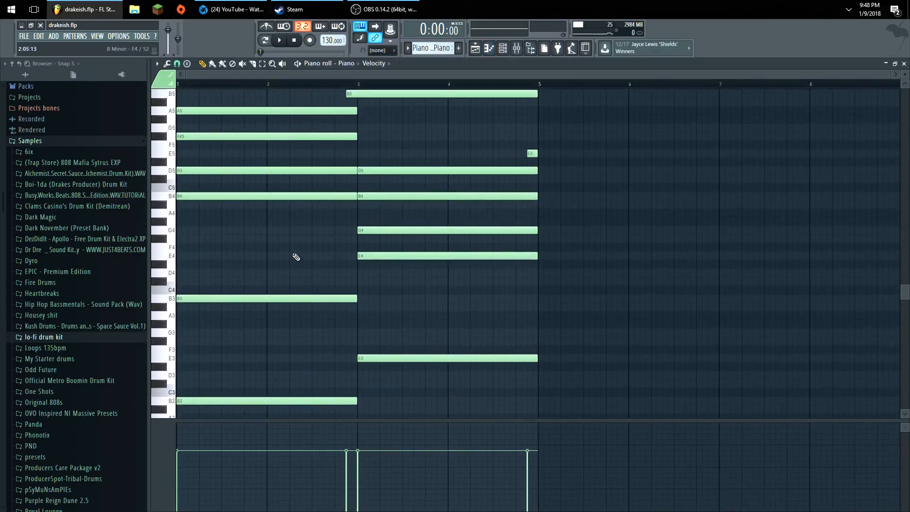
Step: Examine the Piano channel's two chords across bars 1 to 4 and sound the A5 and B5 keys
scroll(296, 257, "up", 1)
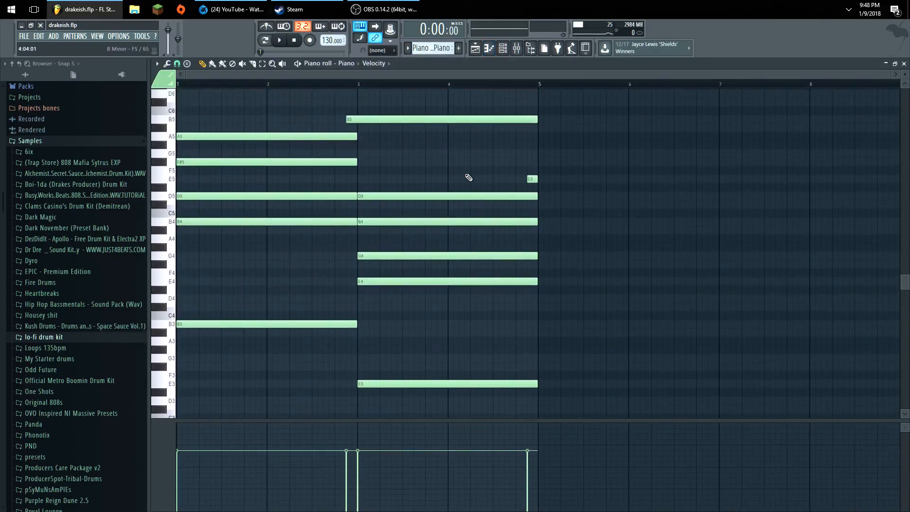
scroll(390, 144, "up", 3)
left_click(172, 215)
left_click(172, 214)
left_click(171, 196)
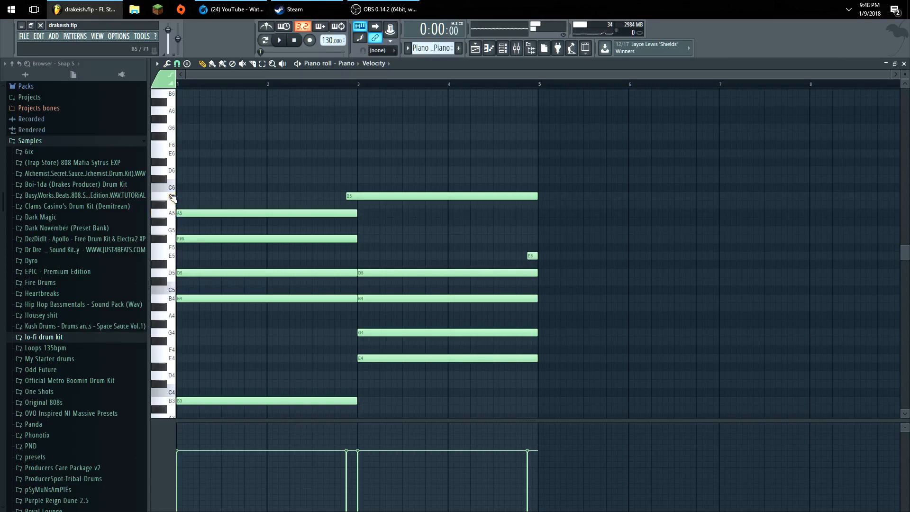
scroll(410, 298, "down", 5)
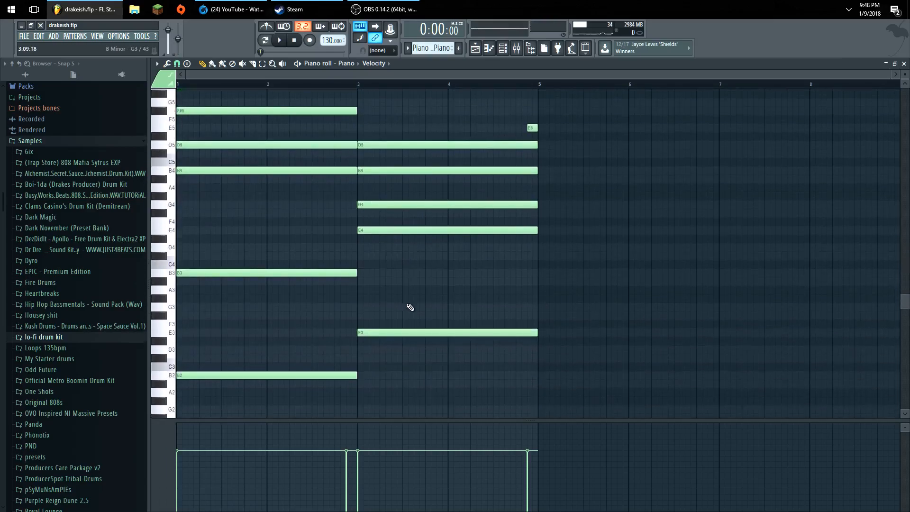
scroll(410, 304, "up", 4)
scroll(338, 261, "down", 4)
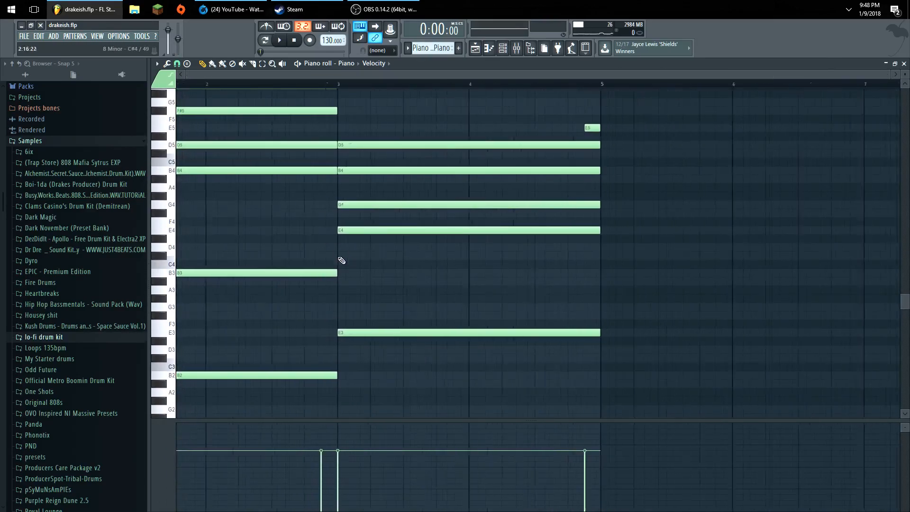
scroll(341, 265, "up", 3)
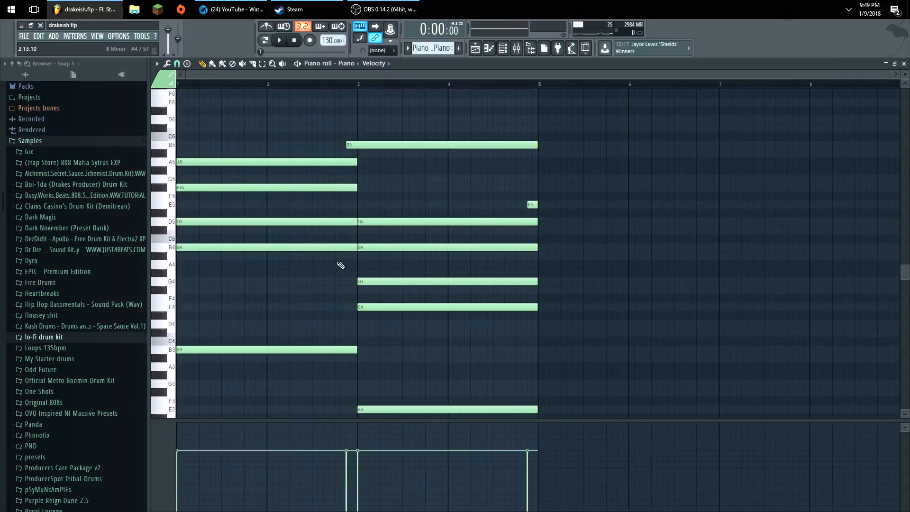
Step: Sound single notes on the Piano channel and examine its lower chord notes down to E2
key("w")
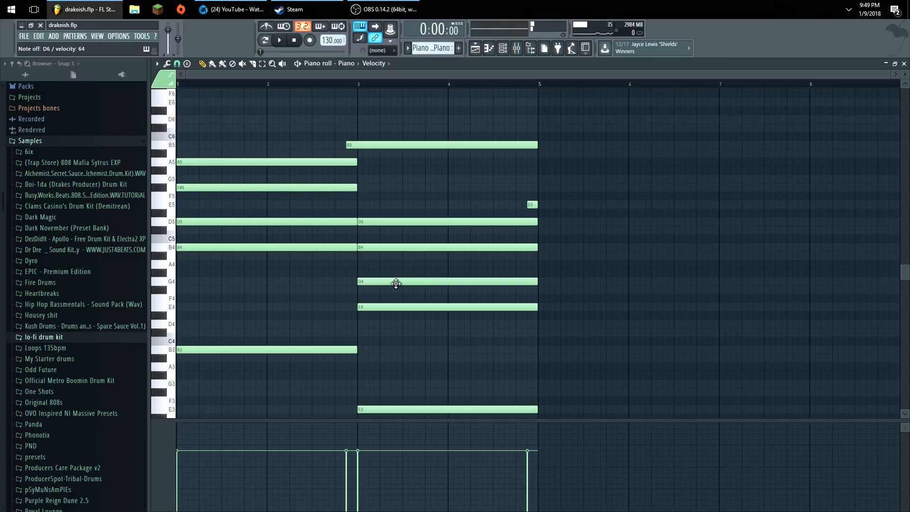
key("u")
scroll(372, 197, "down", 6)
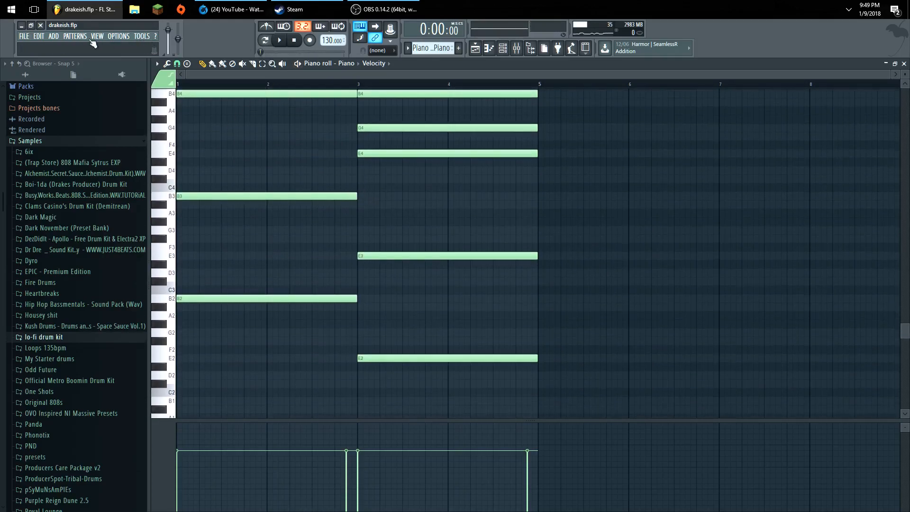
Step: Open the mixer, review the first FabFilter Pro-Q 2 and the FabFilter Pro-C 2 on Insert 2, and close both
key("F9")
left_click(853, 93)
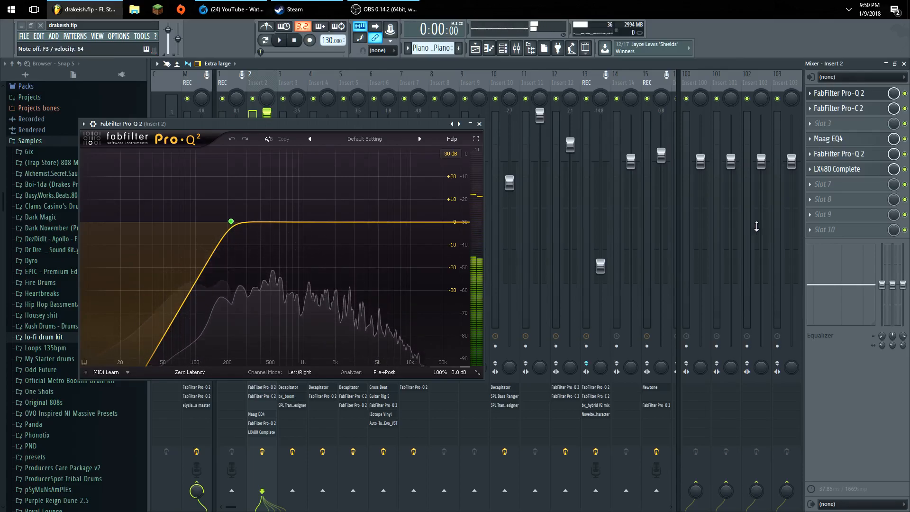
left_click(837, 108)
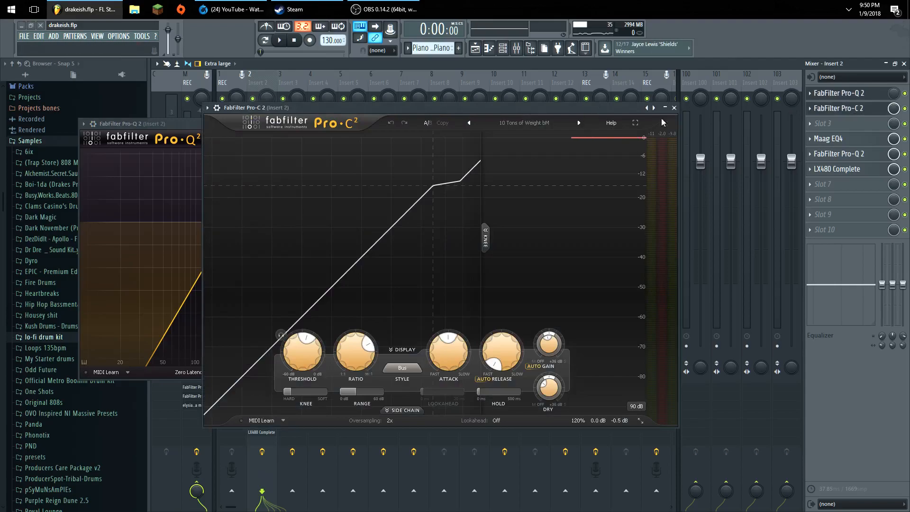
left_click(674, 108)
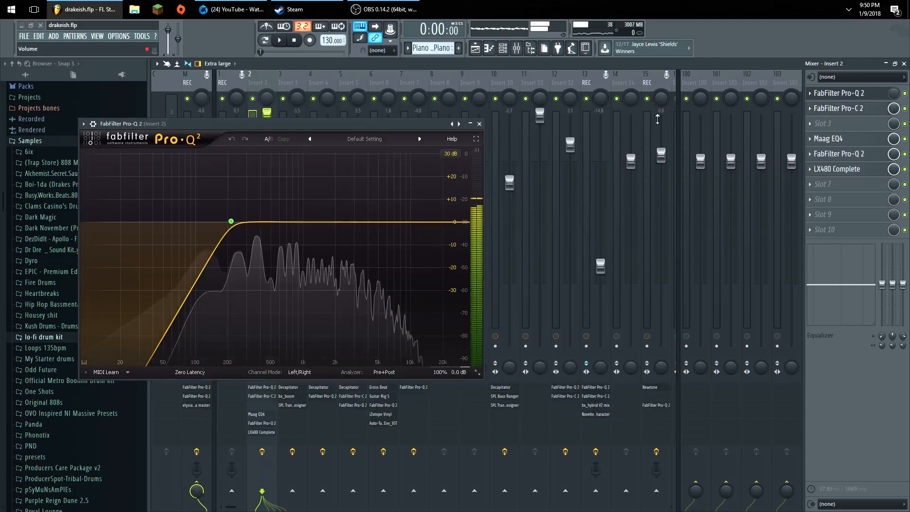
left_click(481, 124)
Step: Bypass all effects on mixer Insert 2, play the piano pattern briefly without them, and stop playback
left_click(262, 452)
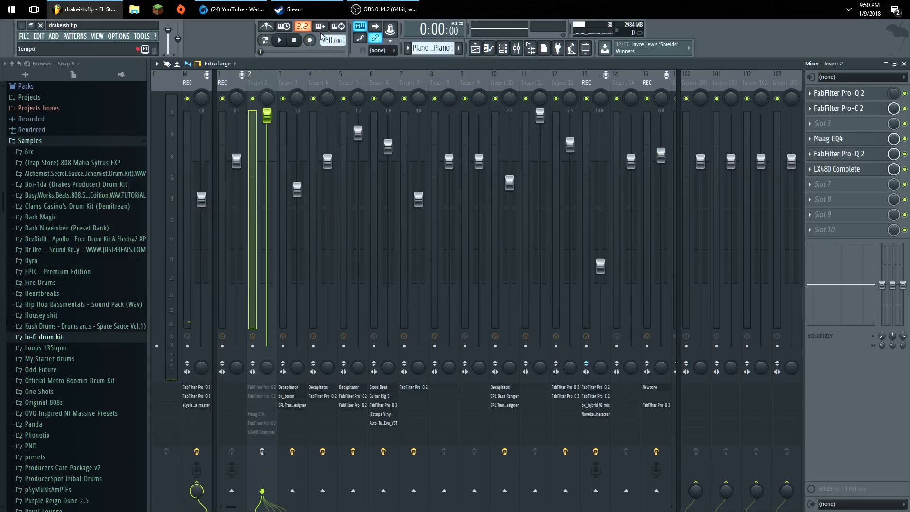
left_click(280, 41)
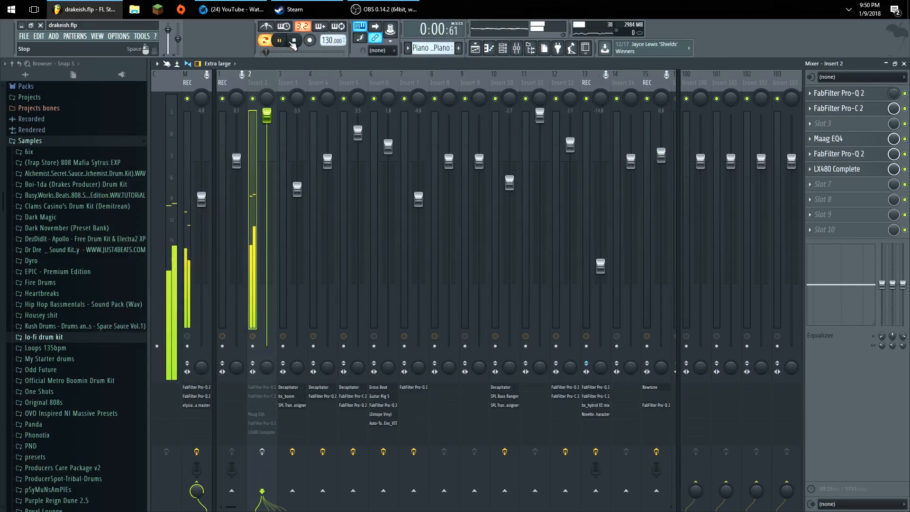
left_click(295, 41)
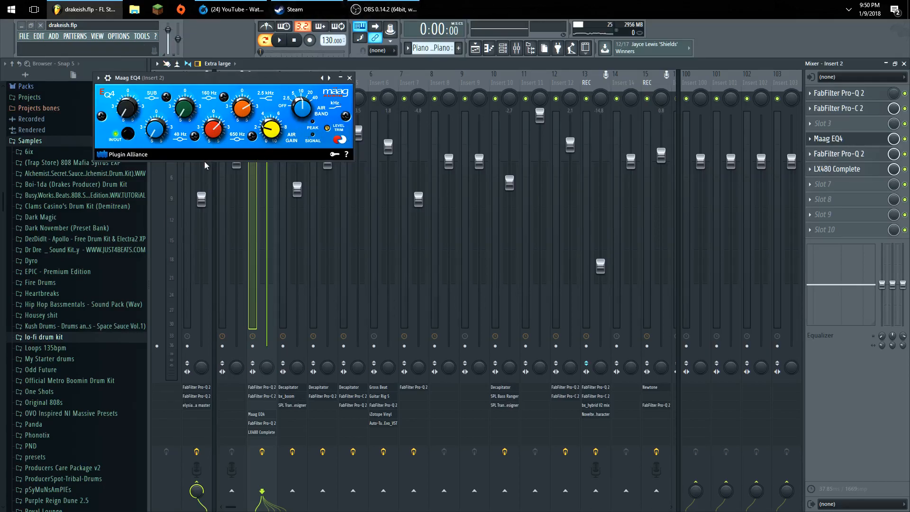
Step: Close Maag EQ4, review and close Insert 2's second FabFilter Pro-Q 2, and open LX480 Complete
left_click(349, 78)
left_click(838, 154)
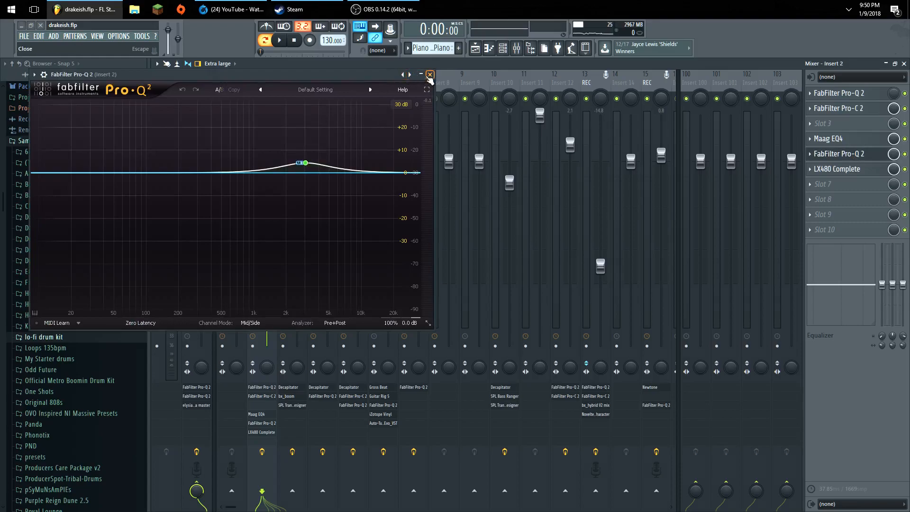
left_click(430, 75)
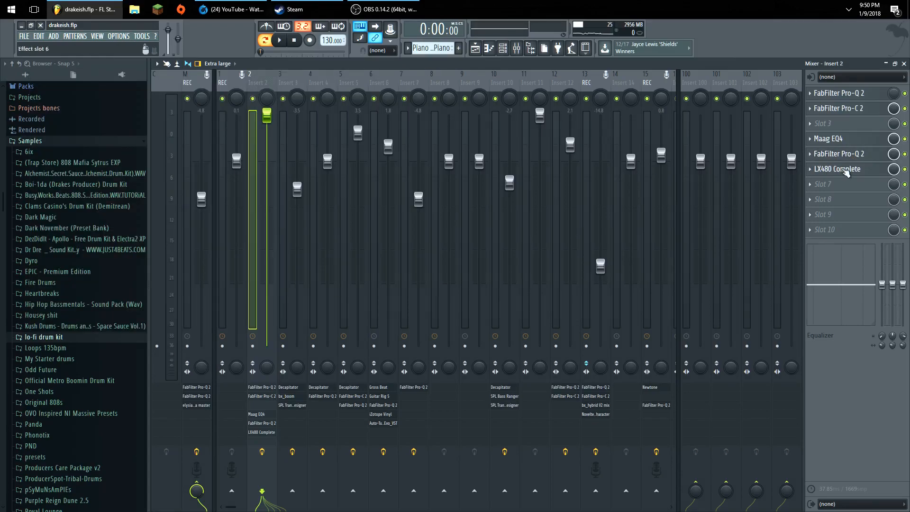
left_click(847, 172)
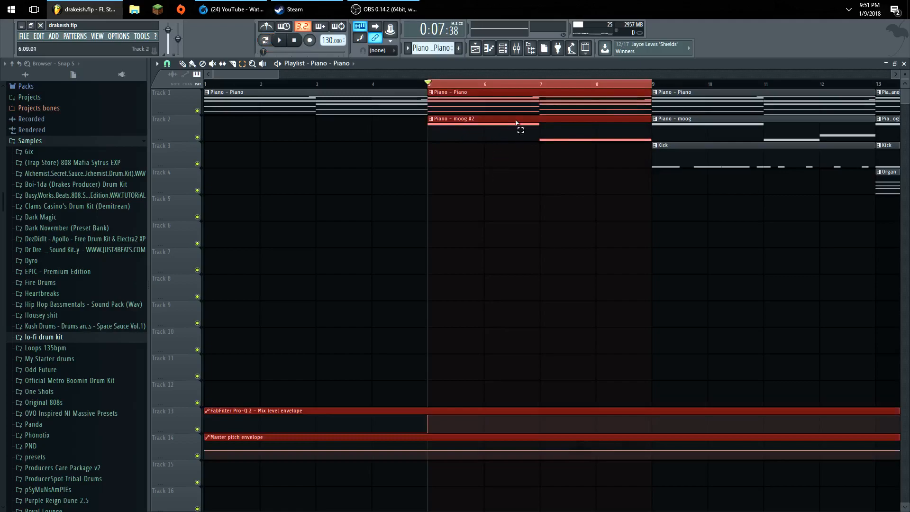
Step: Close the playlist and piano roll, review the moog channel's Serum preset Moog Bass, and close it
left_click(904, 64)
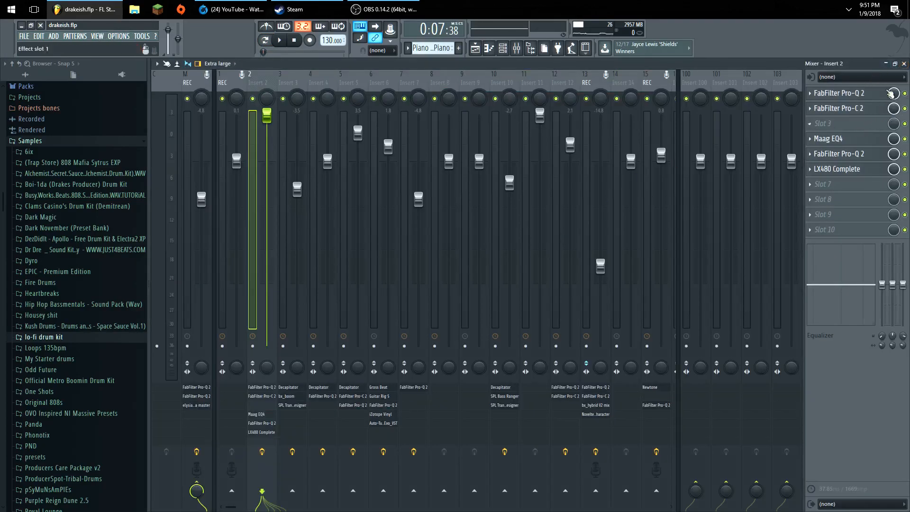
key("F7")
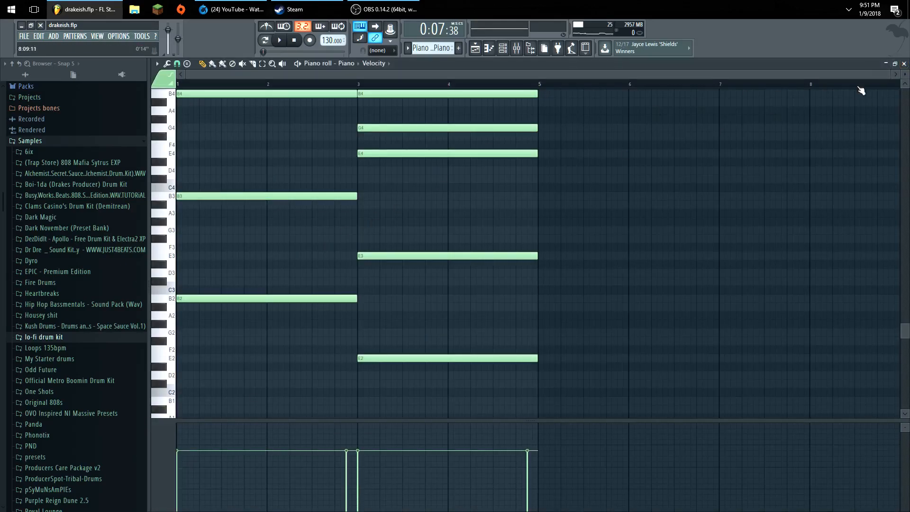
left_click(904, 64)
left_click(267, 233)
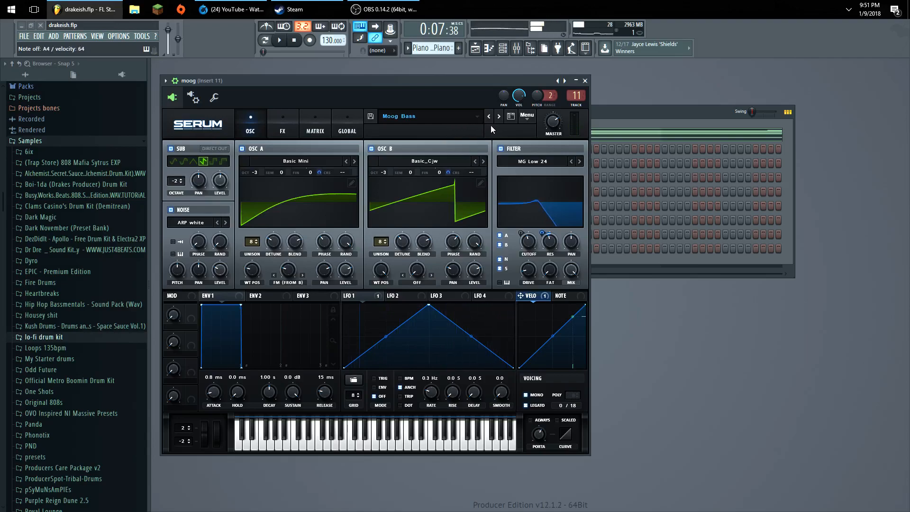
left_click(585, 81)
Step: Open the Piano channel's notes in the piano roll and switch the target channel to moog
right_click(265, 135)
left_click(301, 136)
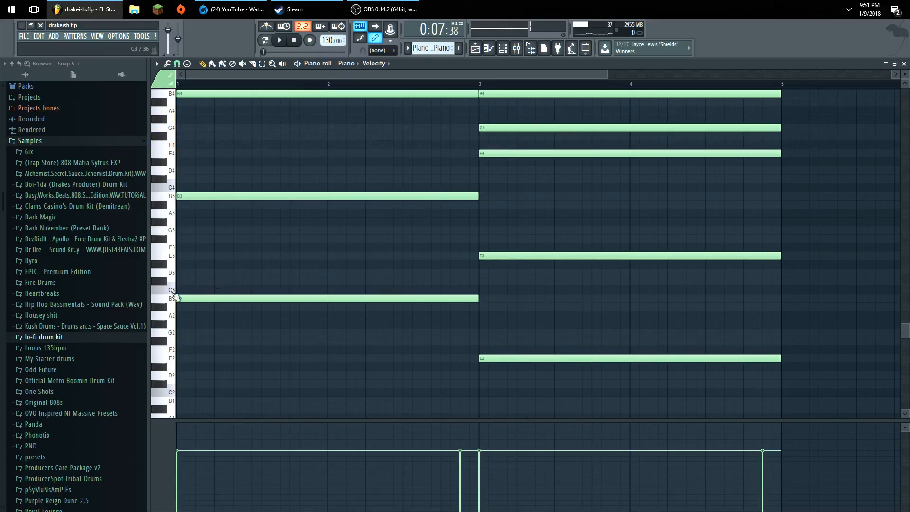
left_click(348, 63)
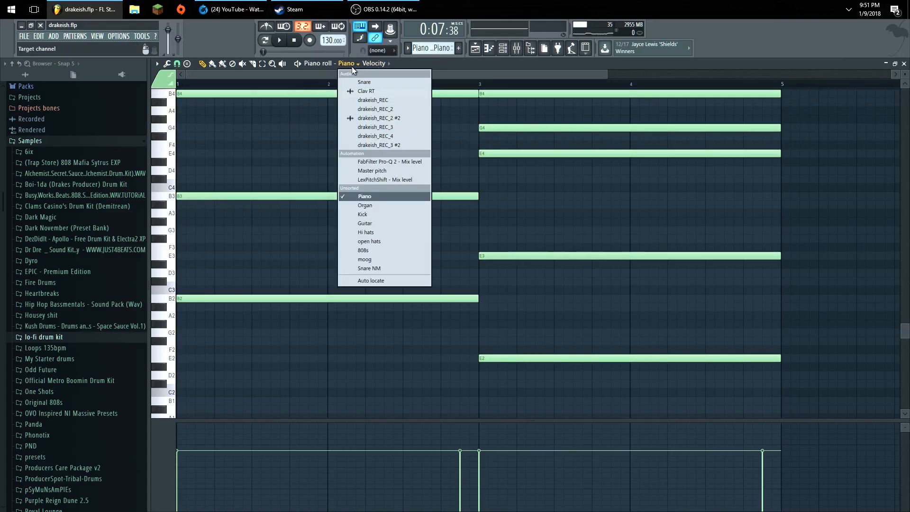
left_click(362, 260)
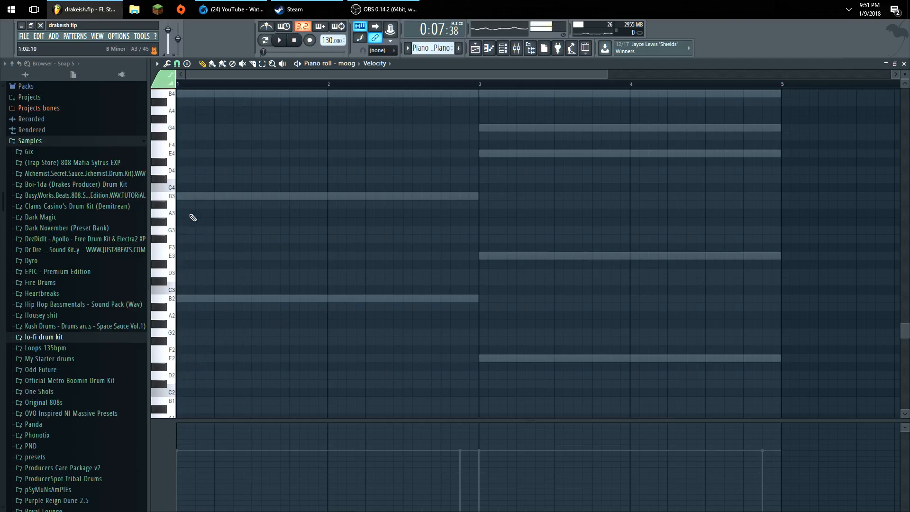
Step: Sound moog notes against the piano's ghost chords and examine the moog notes in the Piano - moog pattern
scroll(201, 247, "down", 3)
scroll(212, 253, "down", 3)
key("m")
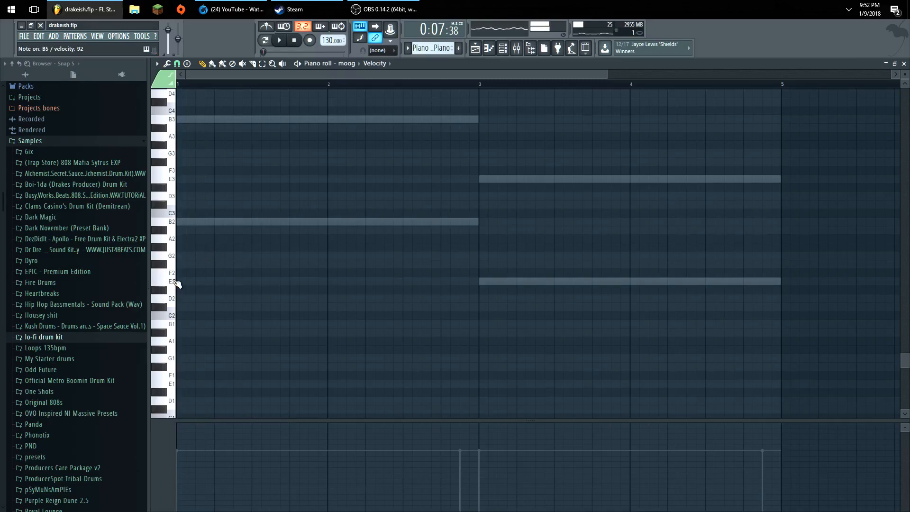
scroll(207, 259, "up", 5)
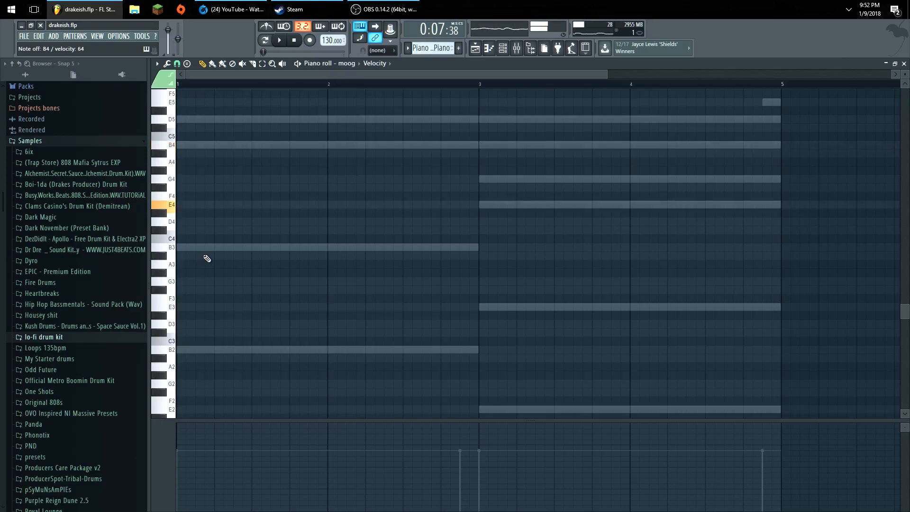
scroll(434, 51, "down", 1)
scroll(418, 113, "up", 1)
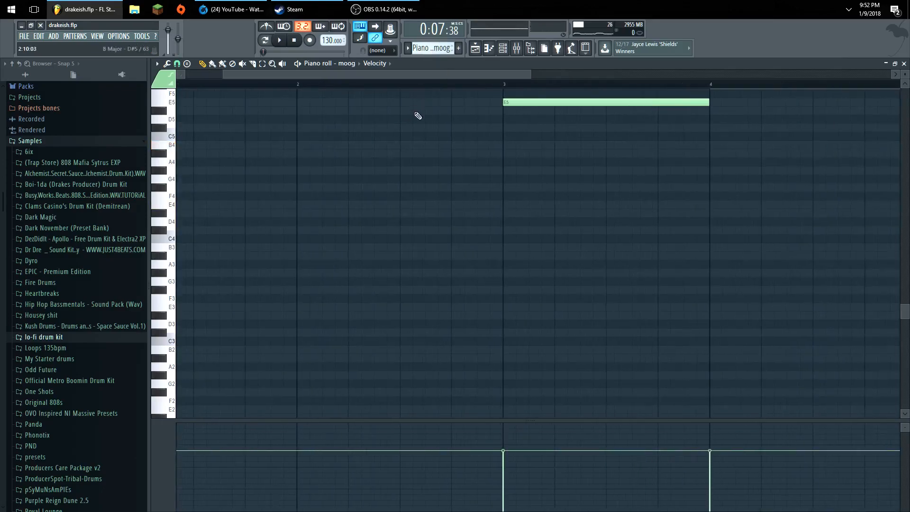
scroll(418, 113, "up", 3)
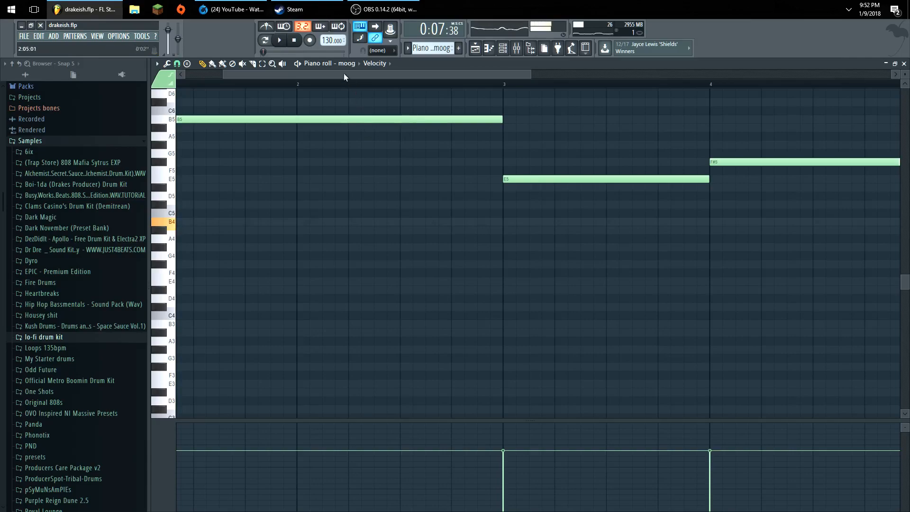
Step: Play the Piano - moog pattern with all four bars in view, return to the playlist, and stop playback
key("space")
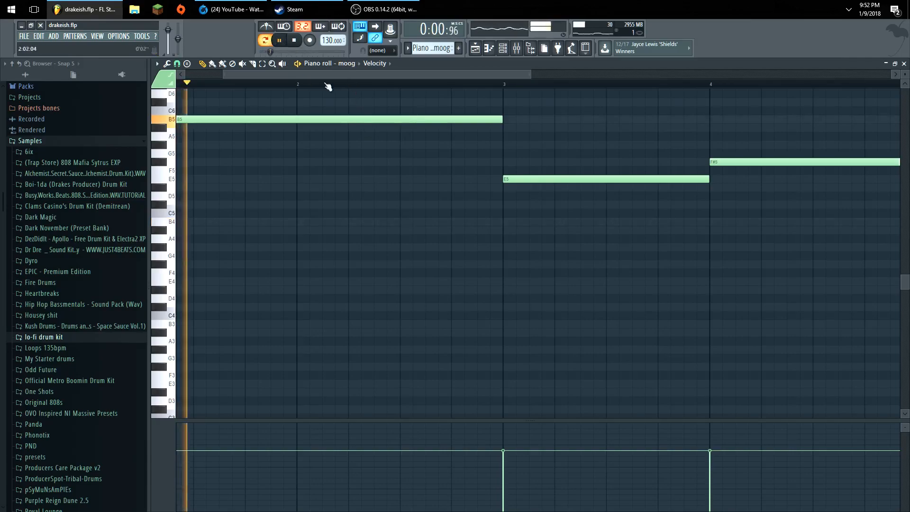
left_click_drag(422, 76, 270, 96)
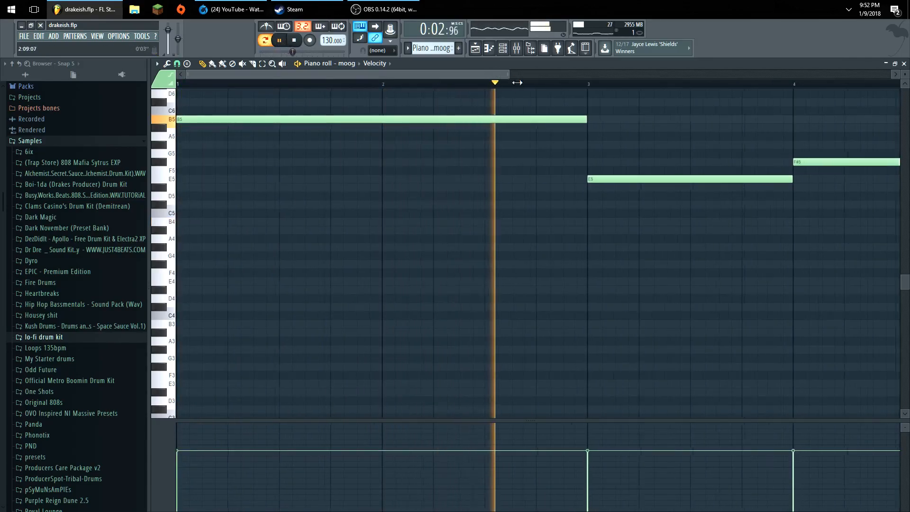
left_click_drag(502, 79, 891, 79)
left_click(98, 36)
left_click(114, 45)
key("space")
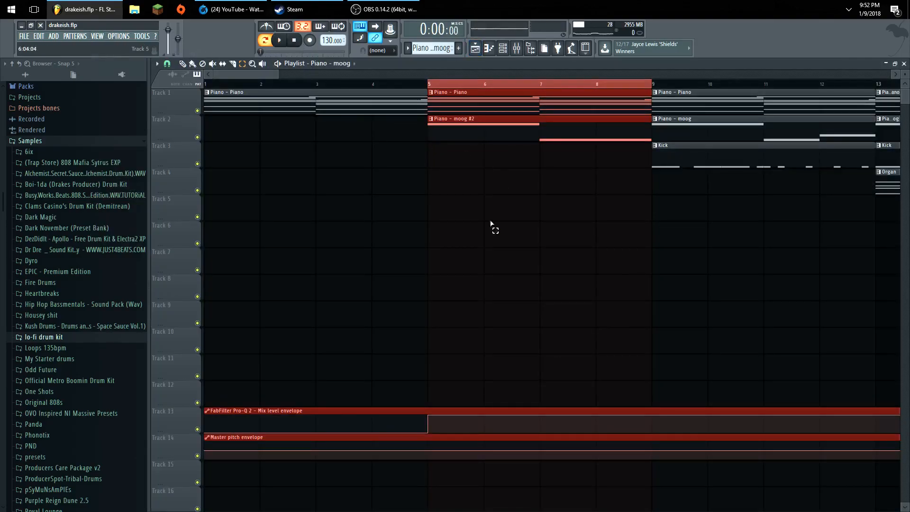
Step: Clear the time selection over bars 5 to 8 in the playlist
right_click(499, 84)
key("l")
left_click_drag(245, 76, 273, 81)
Step: Open the mixer to check the moog channel's Insert 11 for effects, and close the mixer
left_click(97, 36)
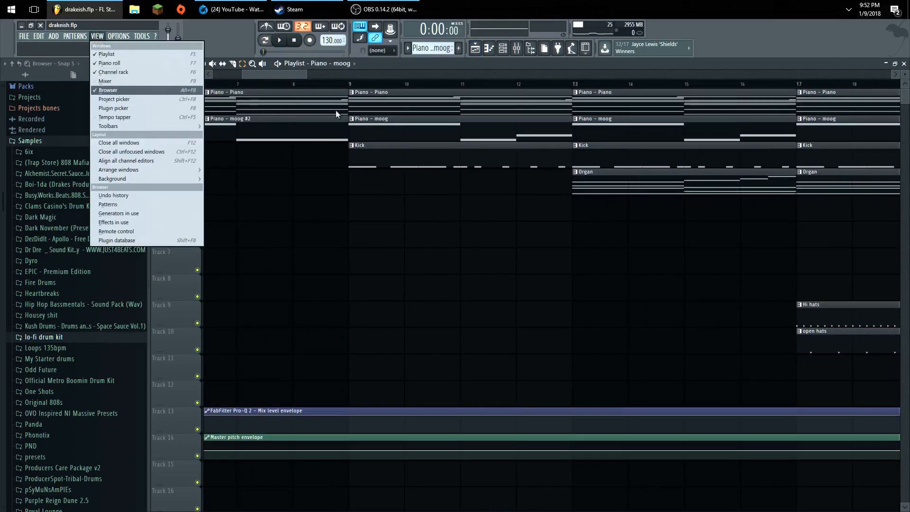
left_click(105, 81)
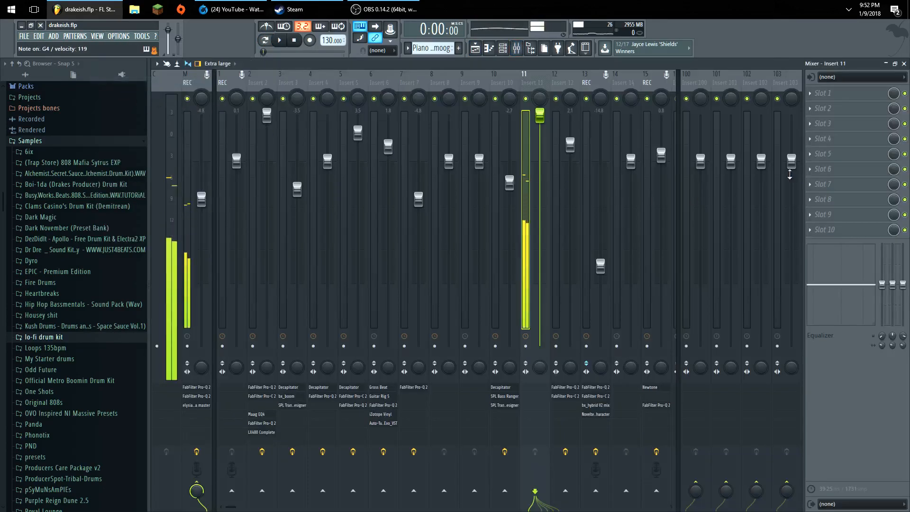
left_click(904, 63)
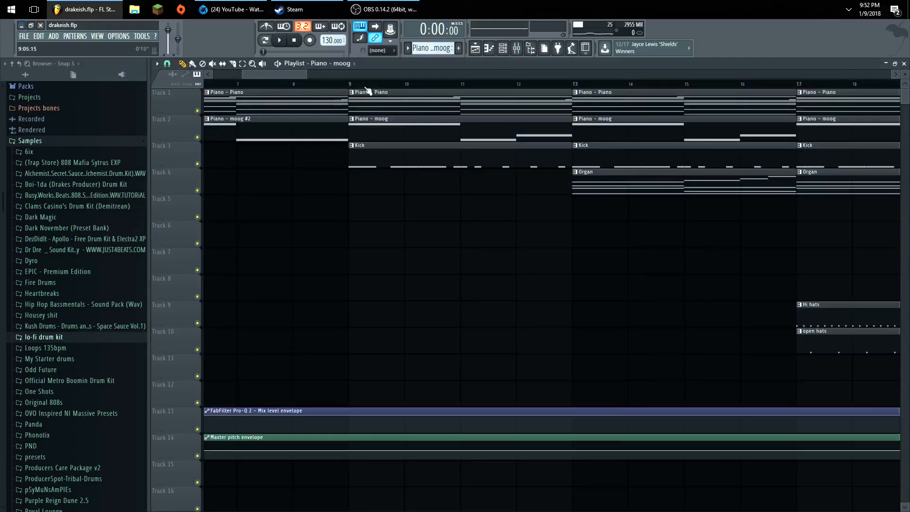
Step: Play the song from bar 5, where the moog bass enters, and stop playback
left_click_drag(286, 76, 258, 76)
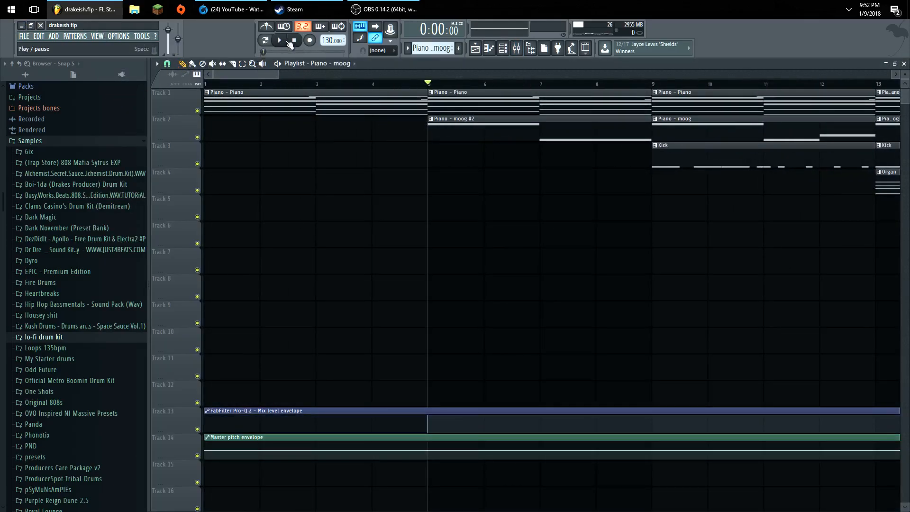
left_click(286, 42)
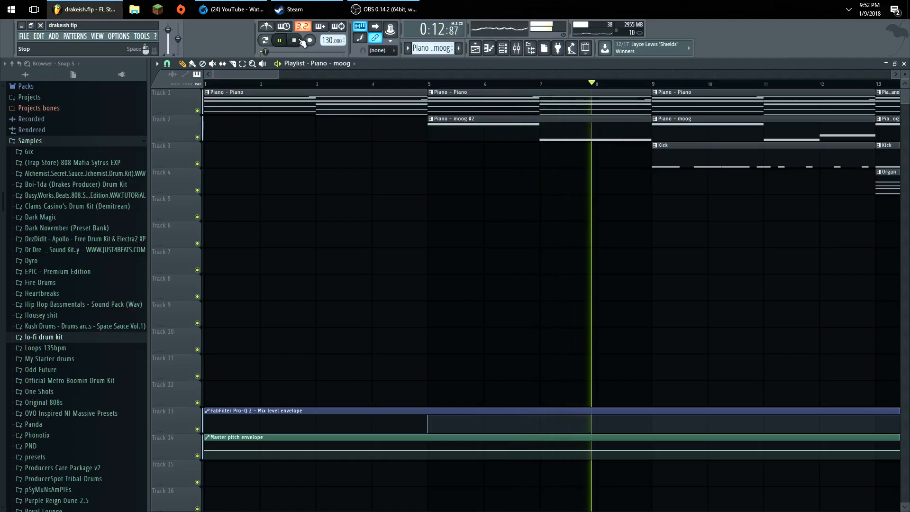
left_click(301, 41)
Step: Show the arrangement from bar 1 to 29 in the playlist and briefly audition the moog sound
left_click_drag(276, 75, 394, 73)
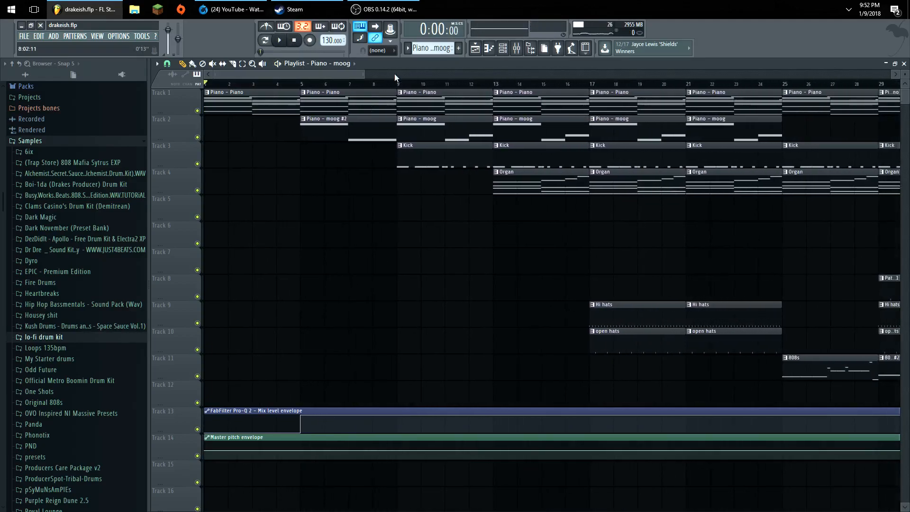
key("z")
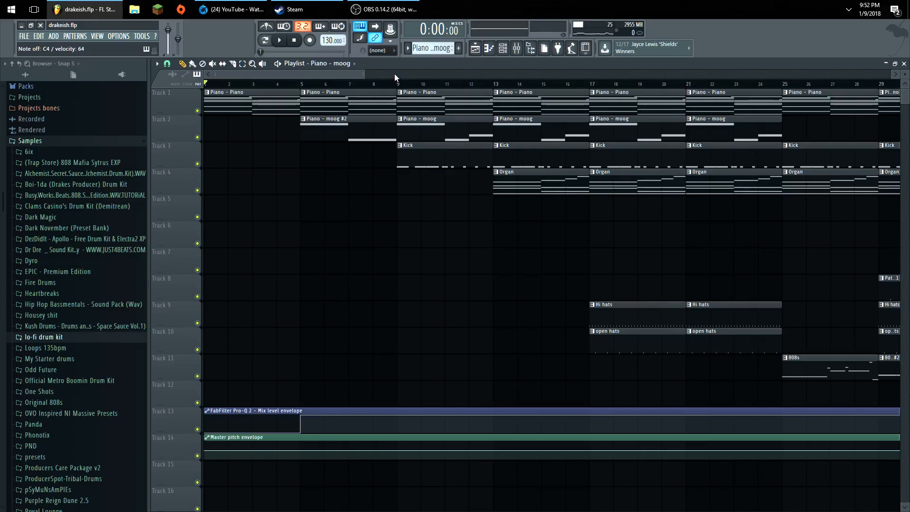
key("space")
key("space")
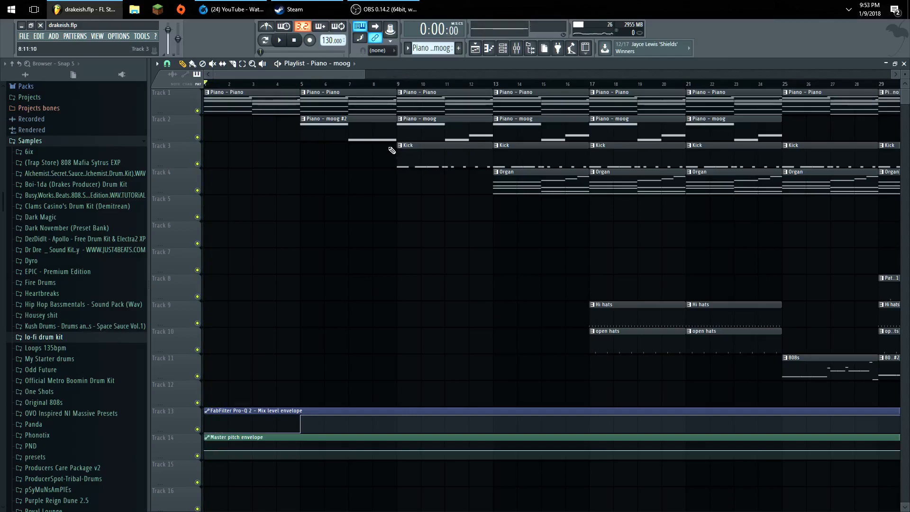
Step: Close the playlist and piano roll, open the Kick channel's sample settings, audition the kick, and close them
left_click(903, 63)
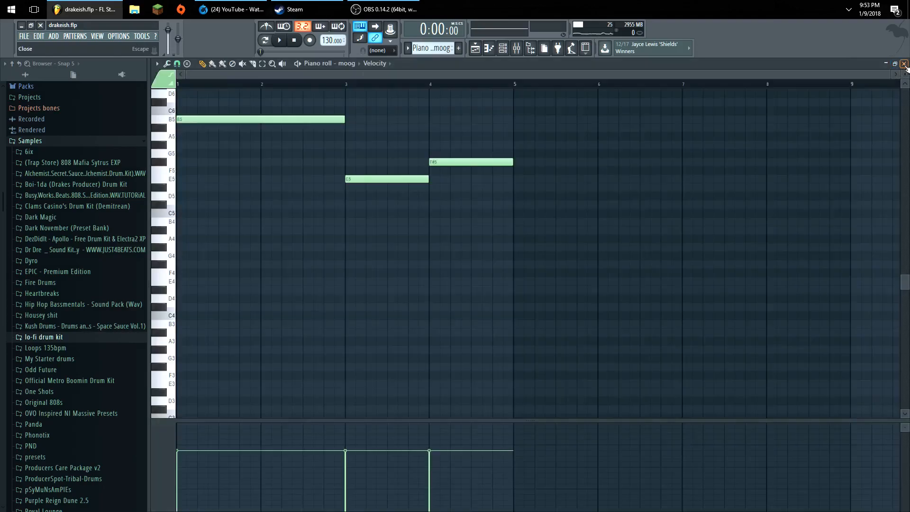
left_click(904, 64)
left_click(273, 164)
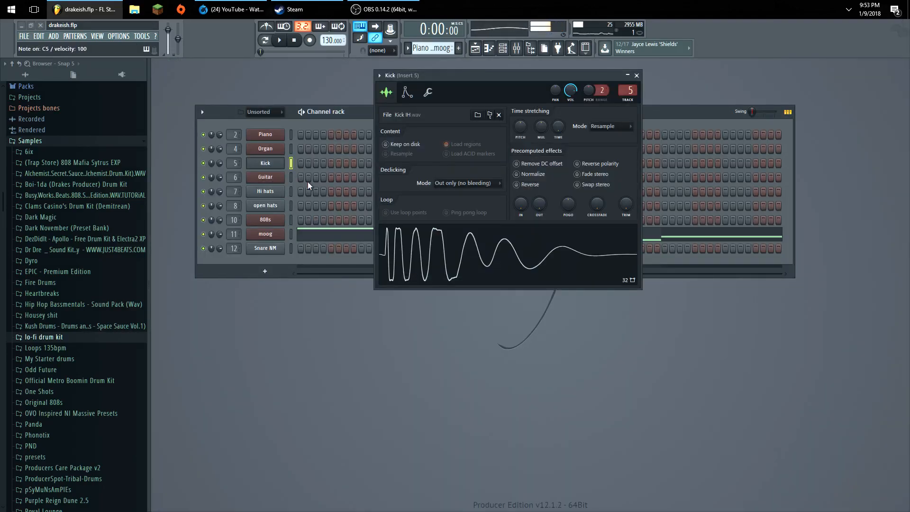
key("Escape")
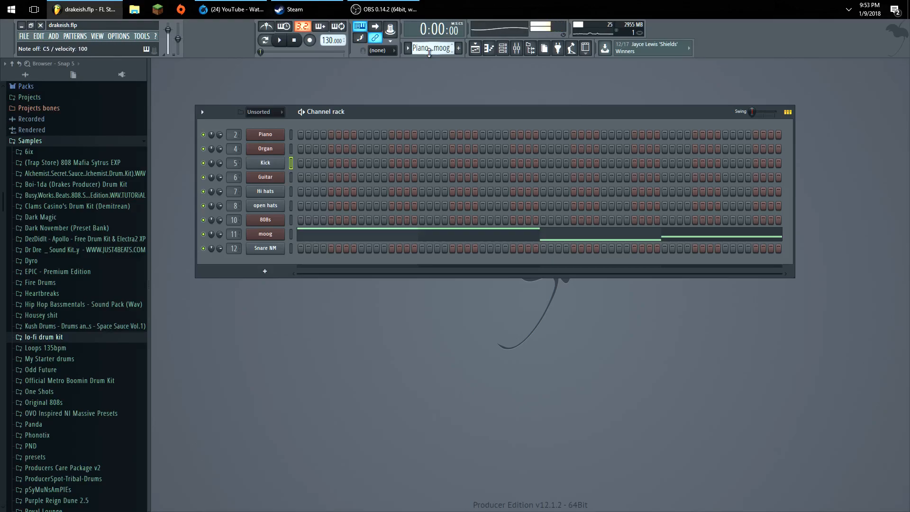
Step: Open the mixer and show the Decapitator effect on the kick's Insert 5
left_click(97, 36)
left_click(110, 77)
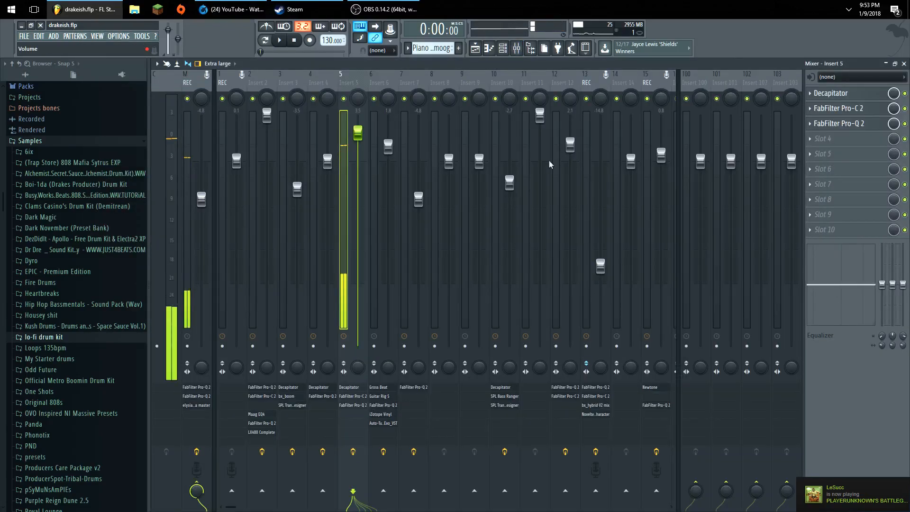
left_click(829, 93)
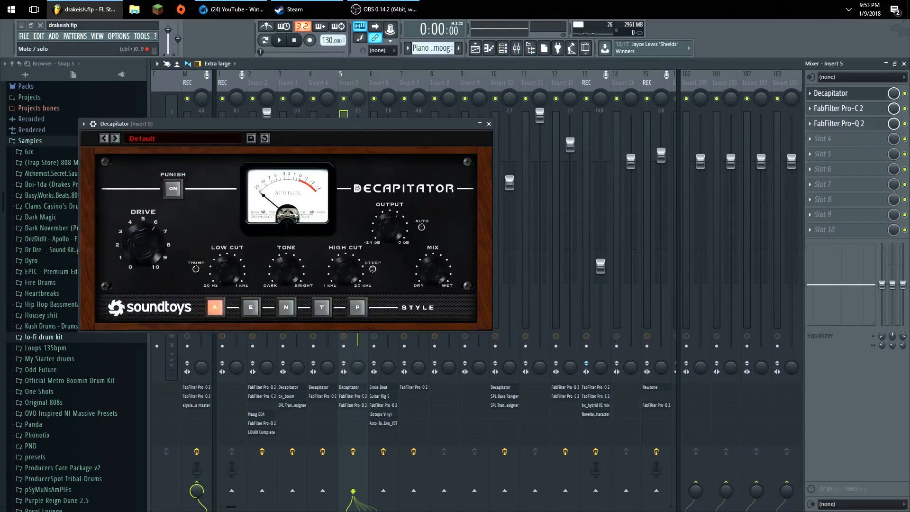
Step: Audition the kick with FabFilter Pro-C 2 and Pro-Q 2 bypassed on Insert 5, re-enable both, and close Decapitator and the mixer
left_click(905, 124)
left_click(904, 108)
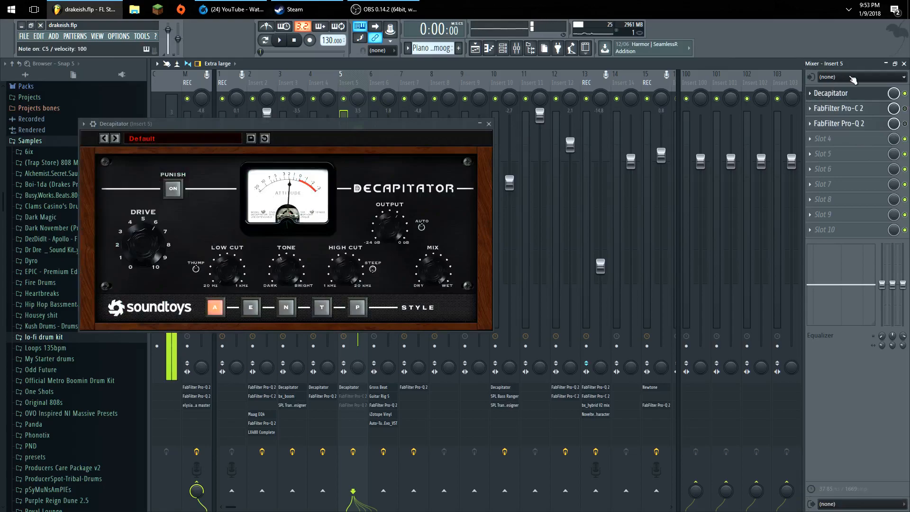
left_click(904, 108)
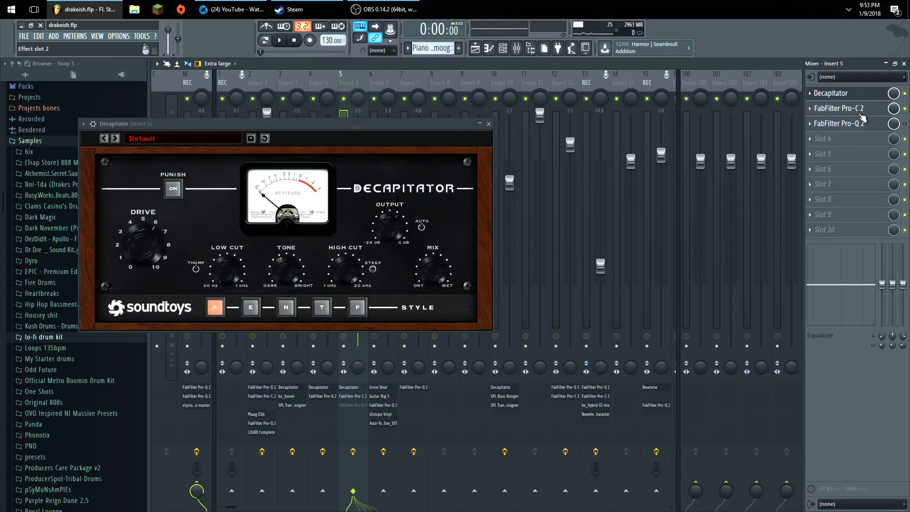
left_click(904, 124)
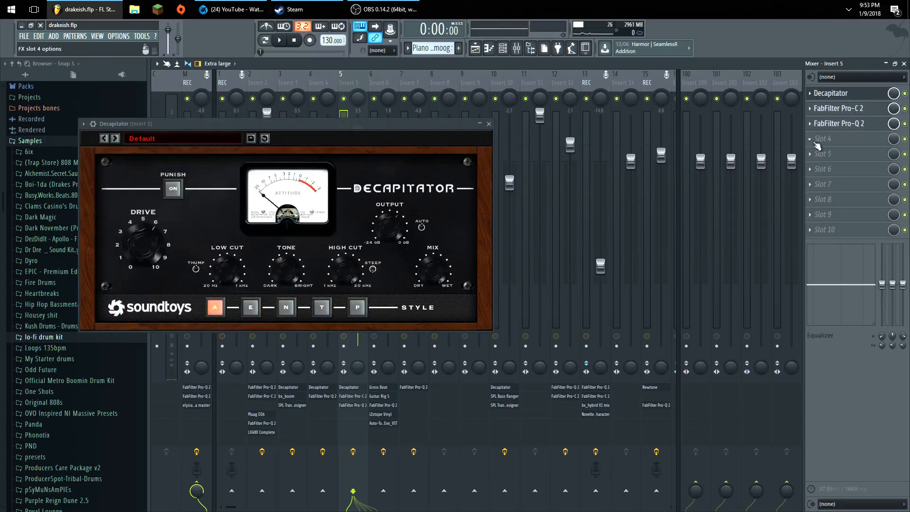
left_click(489, 123)
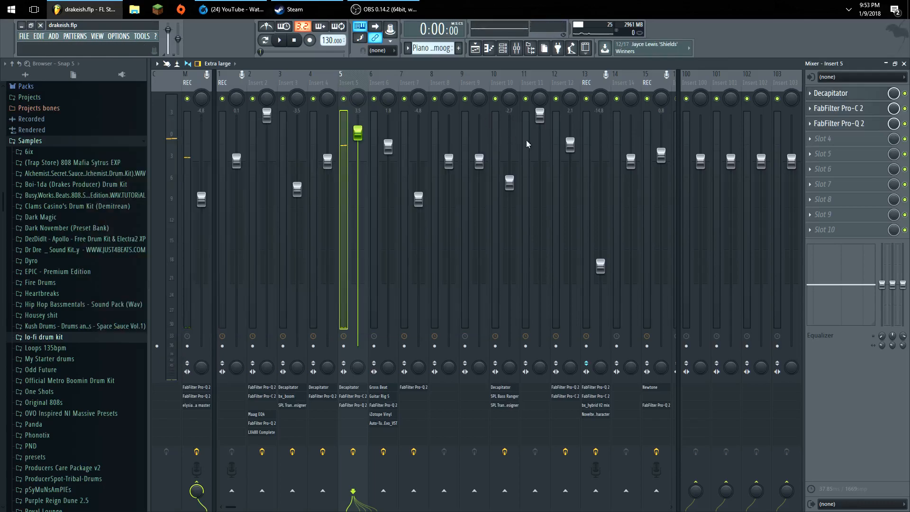
left_click(904, 63)
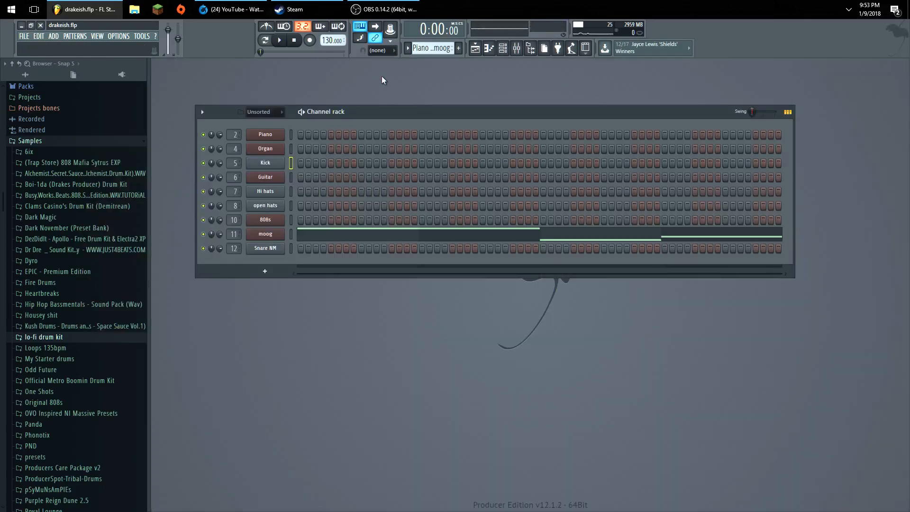
Step: Select the Kick pattern, play the arrangement from bar 9 where the kick enters, stop playback, and close the playlist
scroll(429, 46, "down", 3)
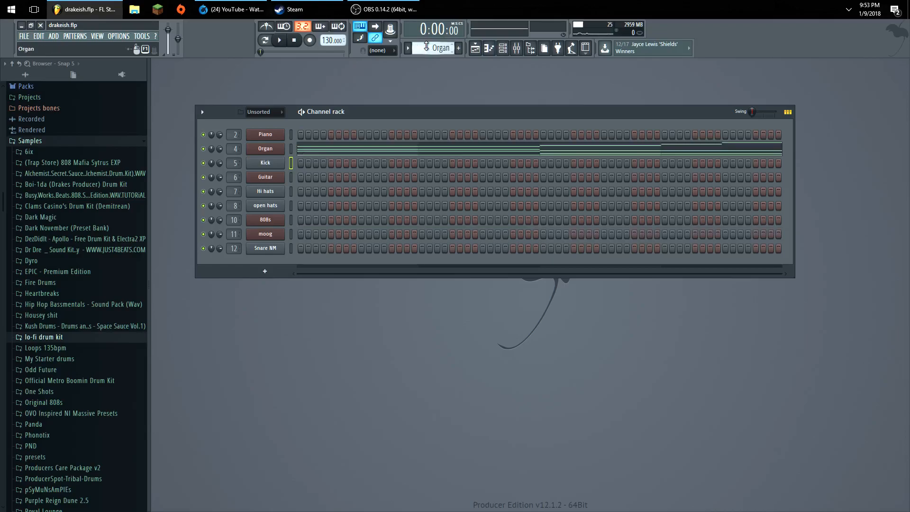
left_click(98, 36)
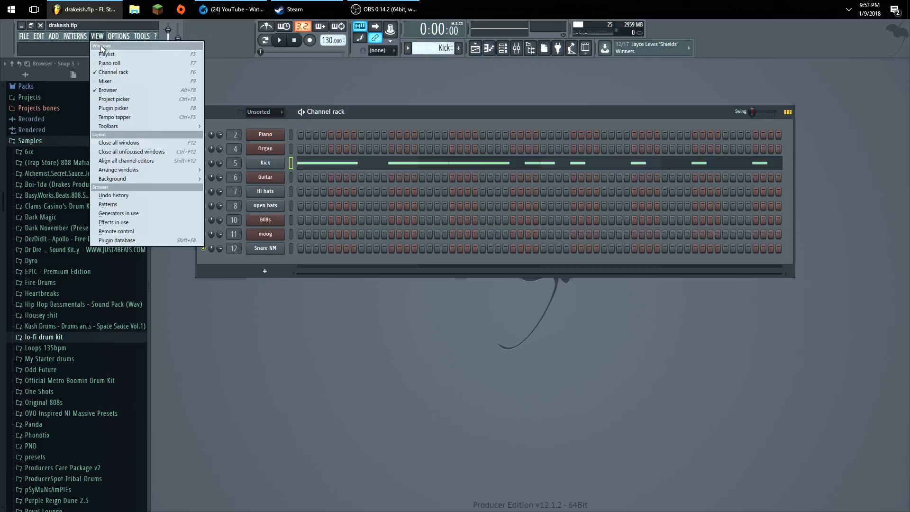
left_click(137, 54)
left_click(400, 92)
left_click(397, 84)
key("space")
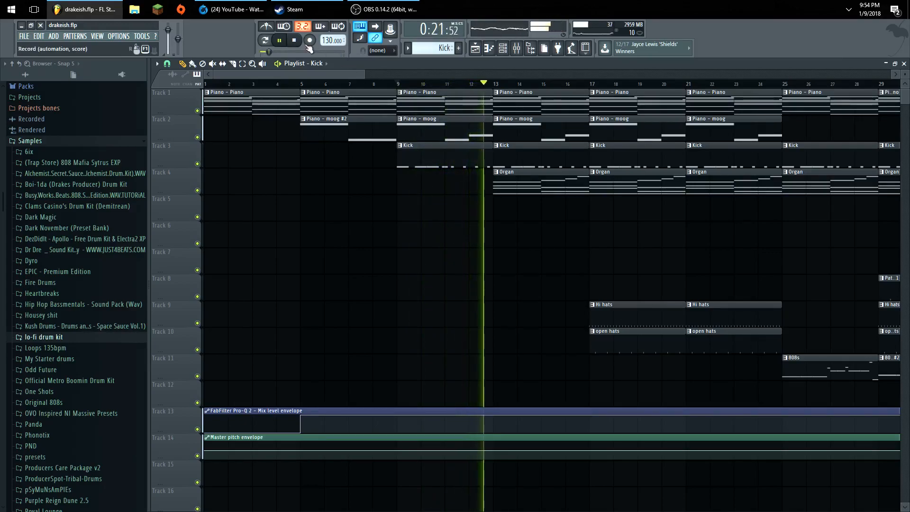
key("space")
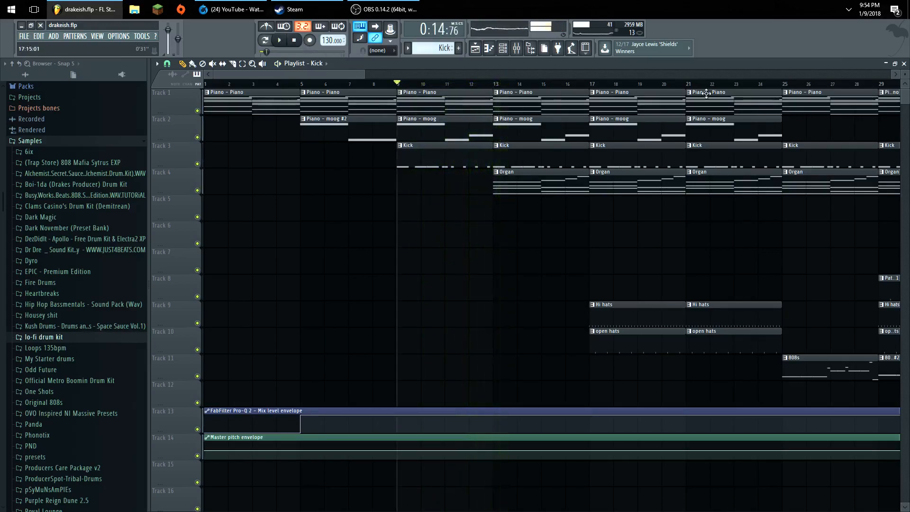
left_click(904, 64)
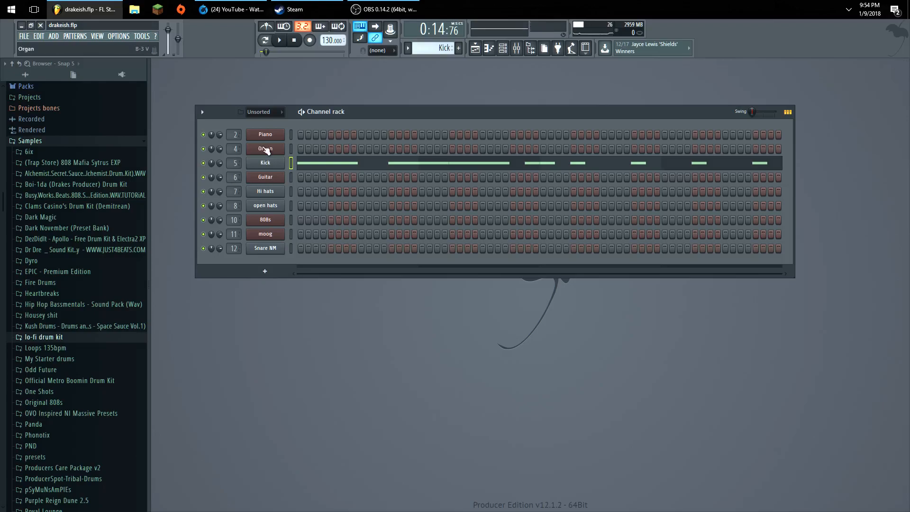
Step: Show the Organ channel's Arturia B-3 V instrument, close it, and open the organ's notes in the piano roll
left_click(265, 149)
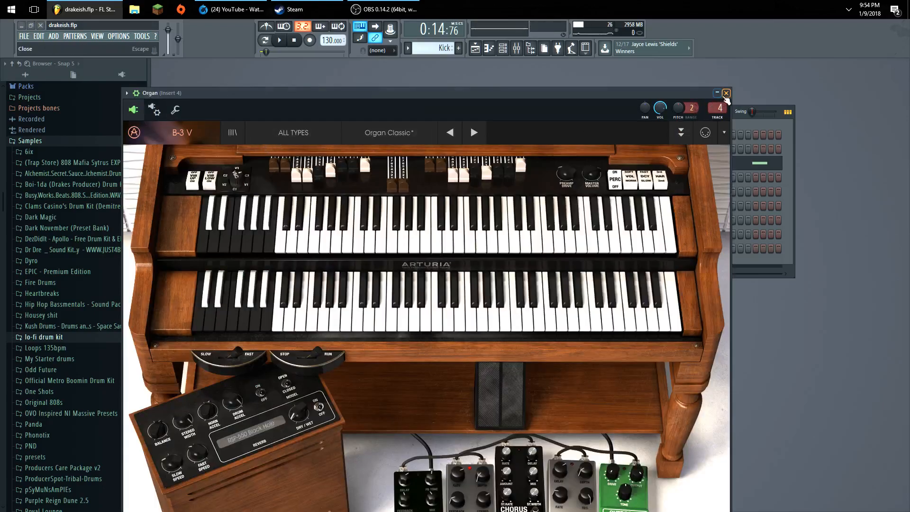
left_click(727, 94)
right_click(268, 150)
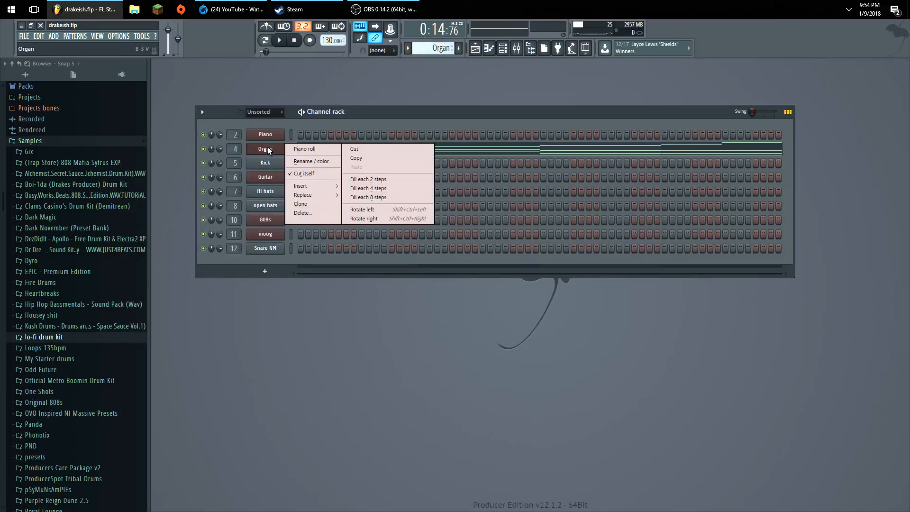
left_click(304, 148)
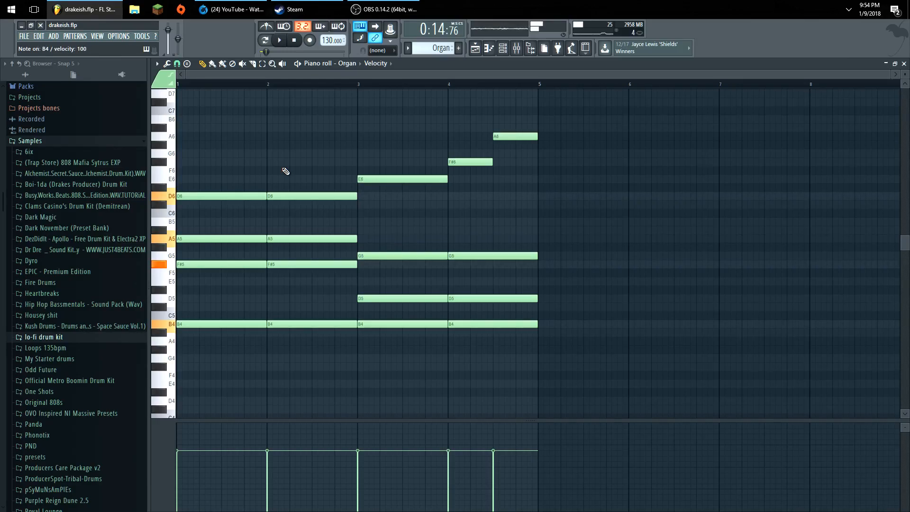
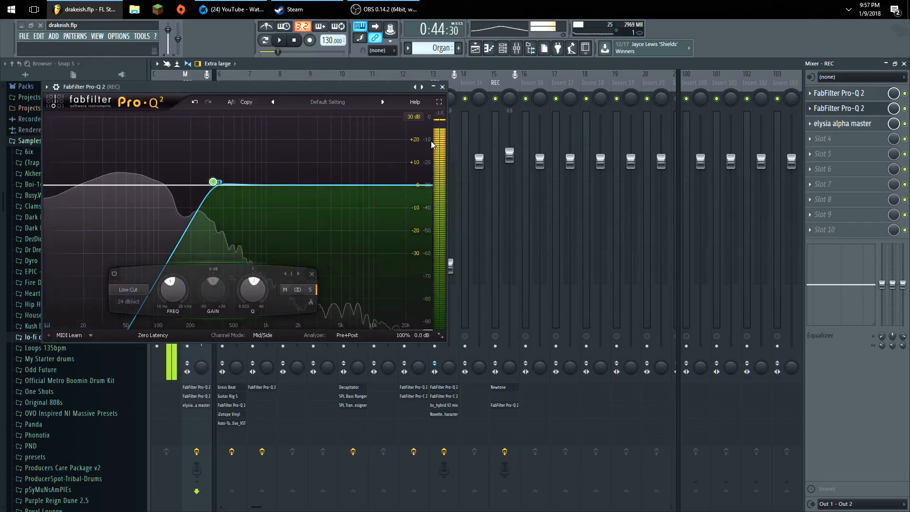
Step: Close the master track's FabFilter Pro-Q 2 and compare the master sound with its effects switched off and back on
left_click(445, 90)
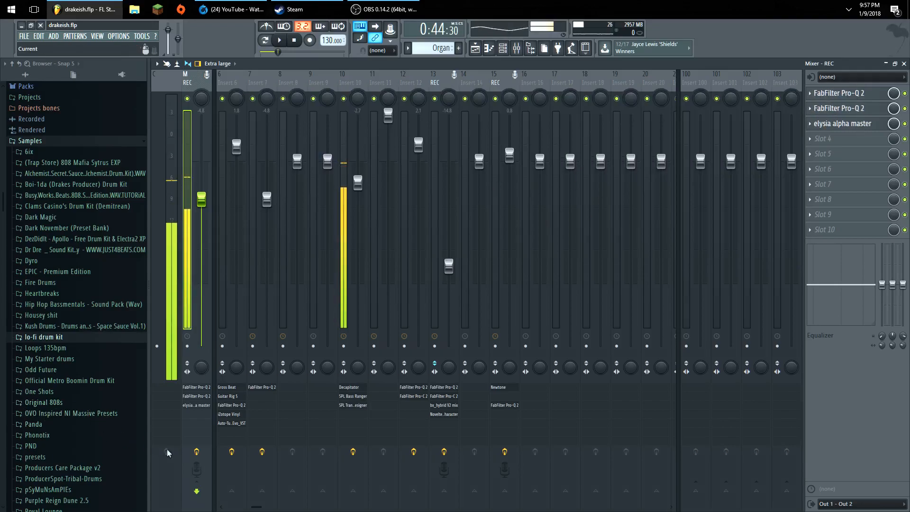
left_click(197, 451)
left_click(197, 452)
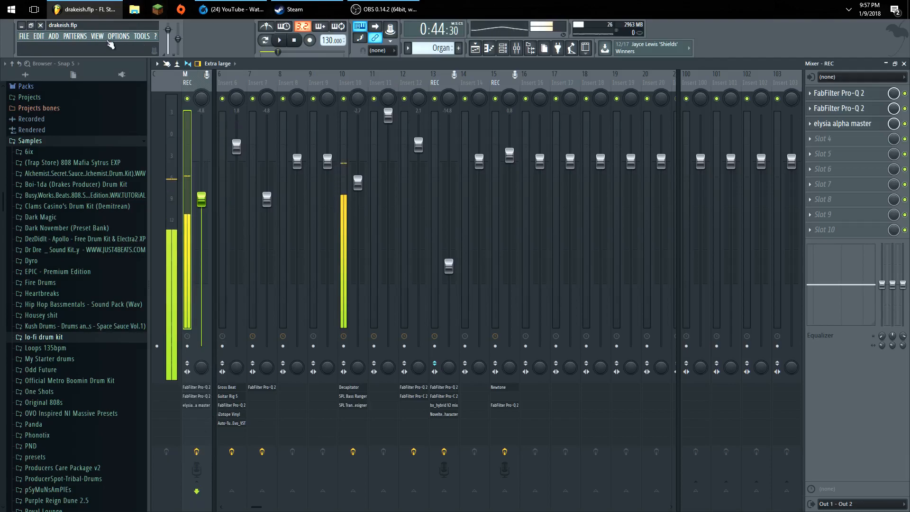
Step: Bring up the playlist, play the song from bar 41 where the guitar enters, and stop playback
left_click(97, 36)
left_click(114, 60)
left_click(100, 37)
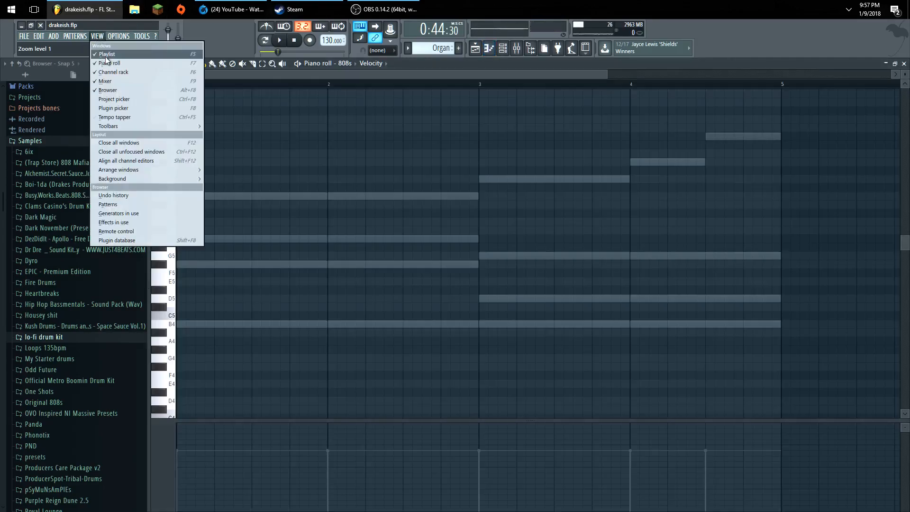
left_click(114, 51)
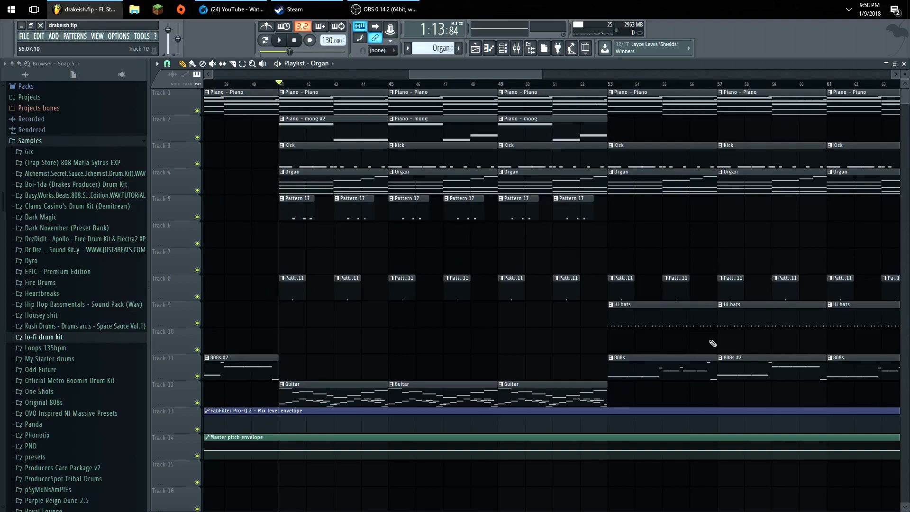
key("space")
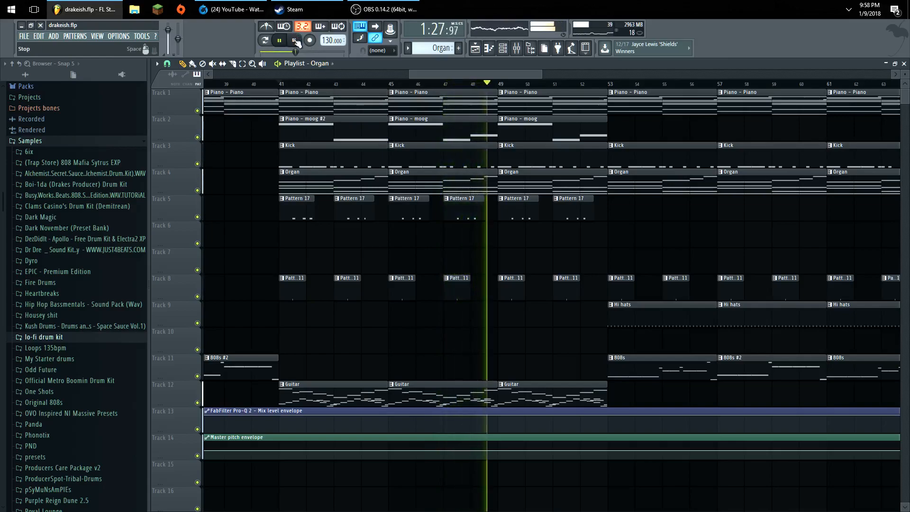
left_click(296, 40)
Step: Select the Guitar pattern from its playlist clip and close the playlist, piano roll and mixer
left_click(97, 36)
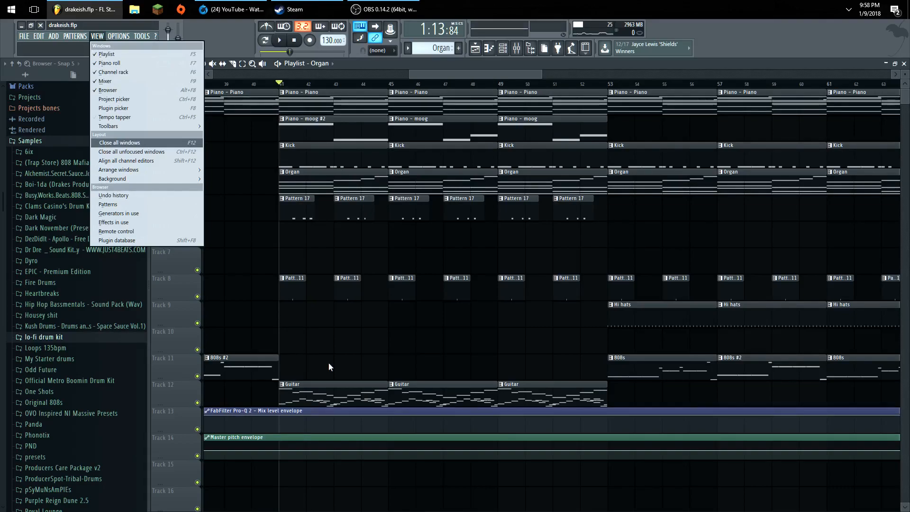
left_click(511, 385)
left_click(902, 64)
left_click(902, 64)
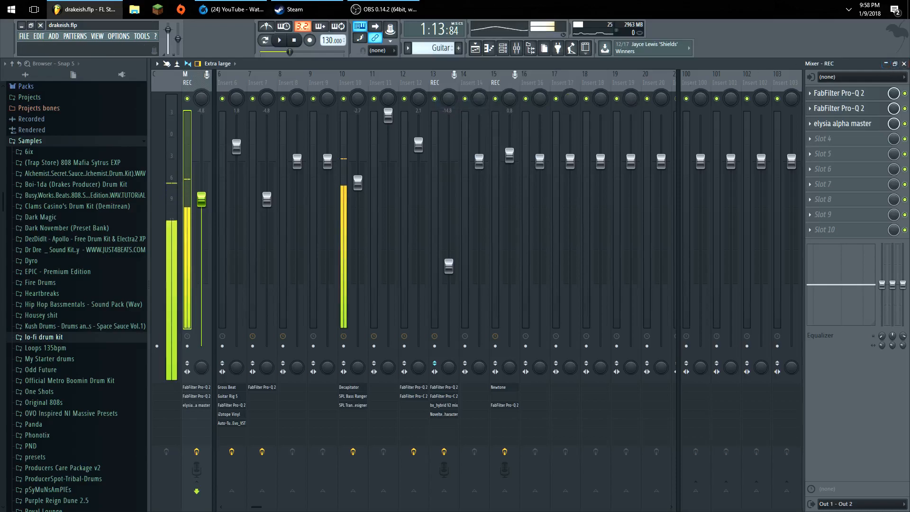
left_click(902, 63)
Step: Open the Guitar channel's piano roll and examine its upper and lower melody notes
right_click(284, 177)
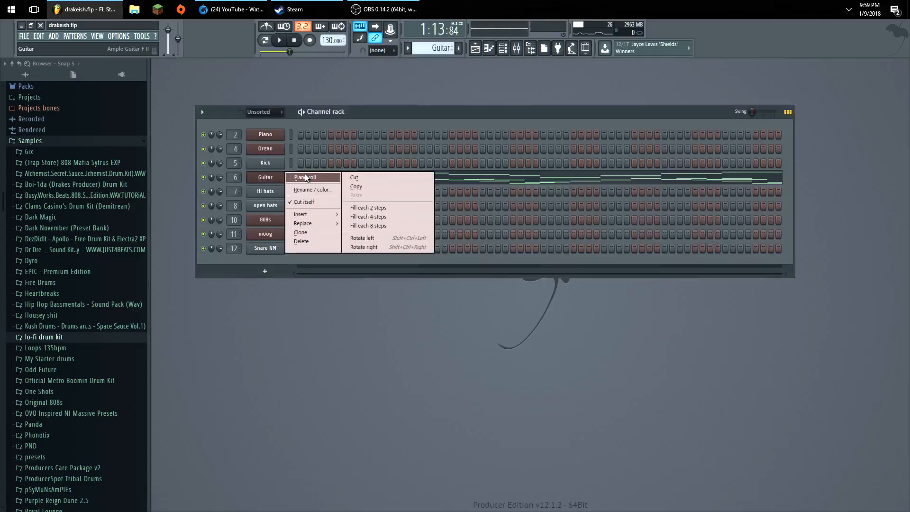
left_click(313, 176)
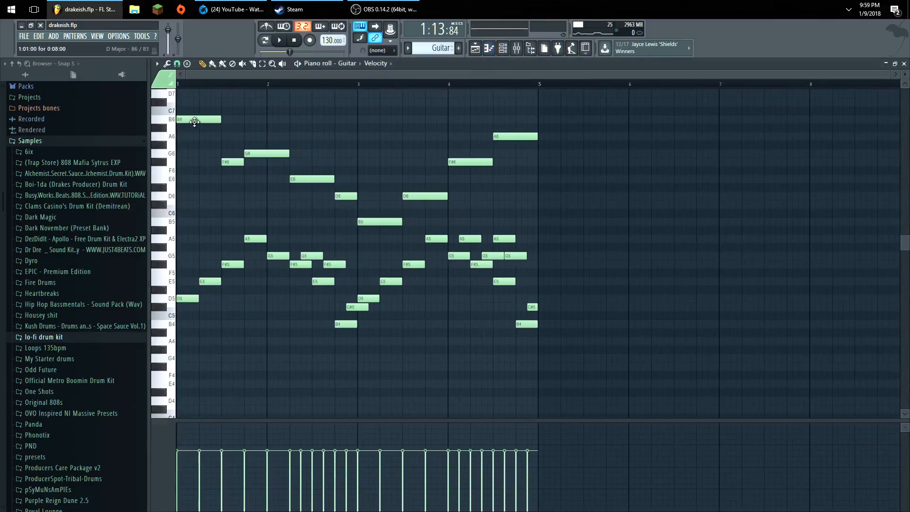
left_click(173, 180)
left_click(172, 221)
scroll(416, 254, "up", 2)
scroll(447, 278, "down", 2)
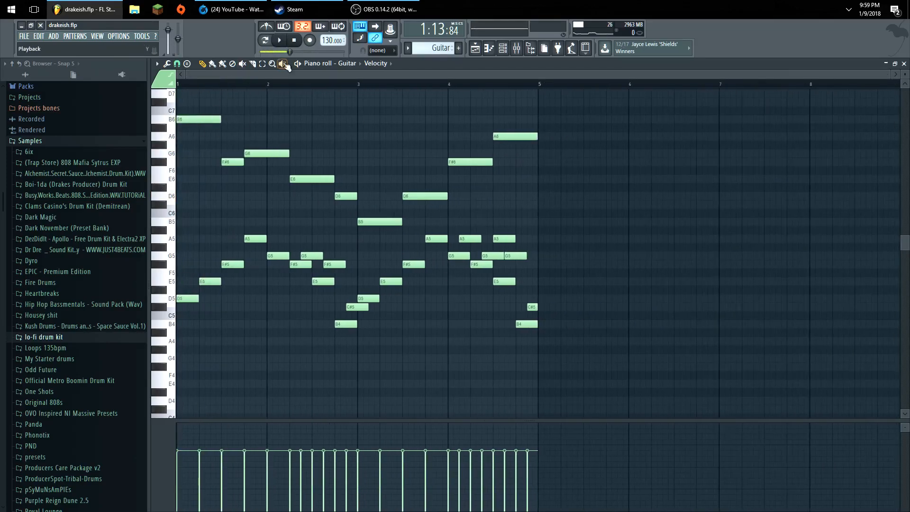
Step: Remove the guitar's upper melody from B5 to B6, play the lower notes alone, and restore the removed notes
left_click(262, 64)
left_click_drag(581, 225, 112, 121)
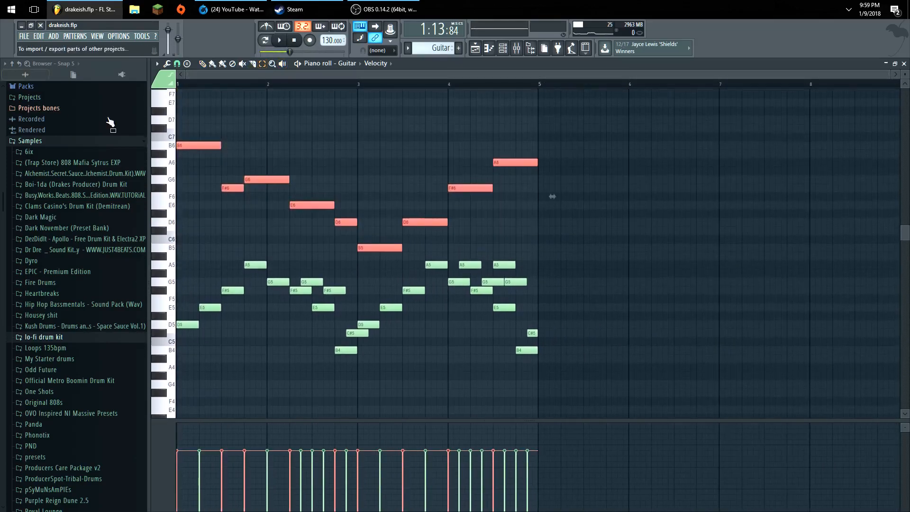
key("Delete")
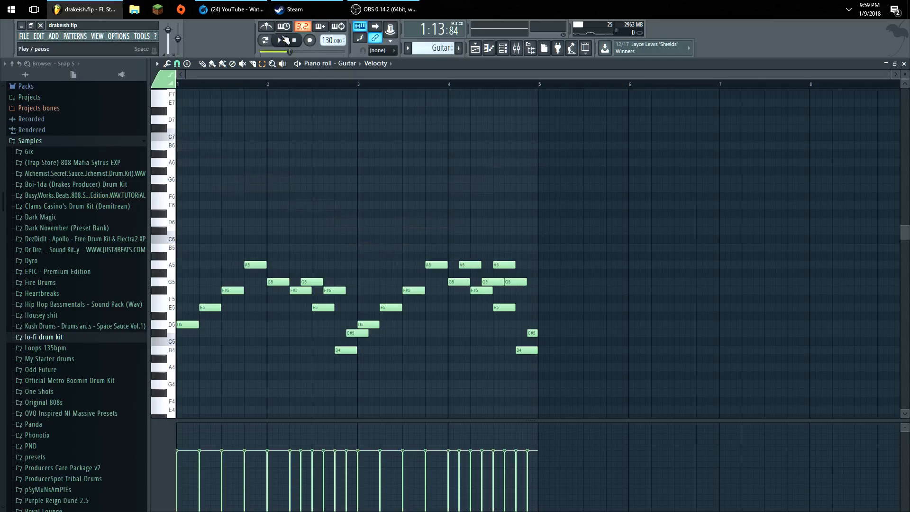
left_click(280, 41)
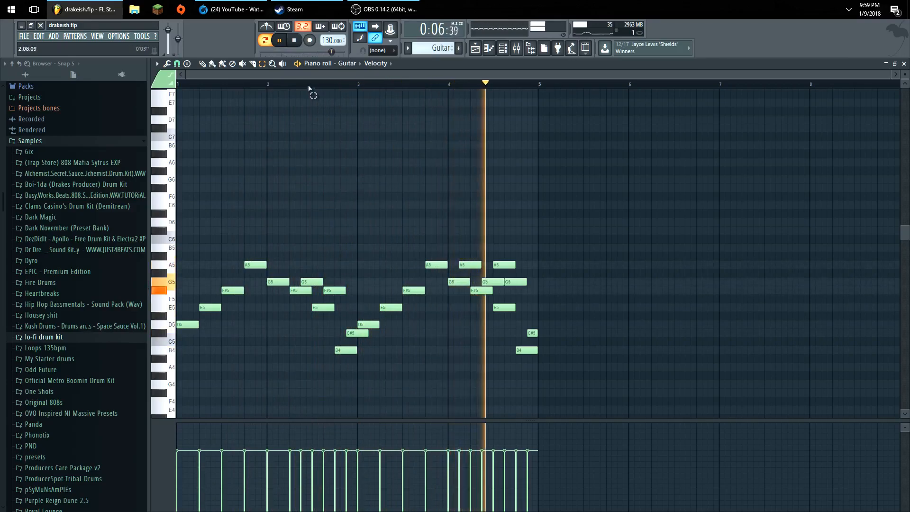
left_click(297, 46)
key("ctrl+v")
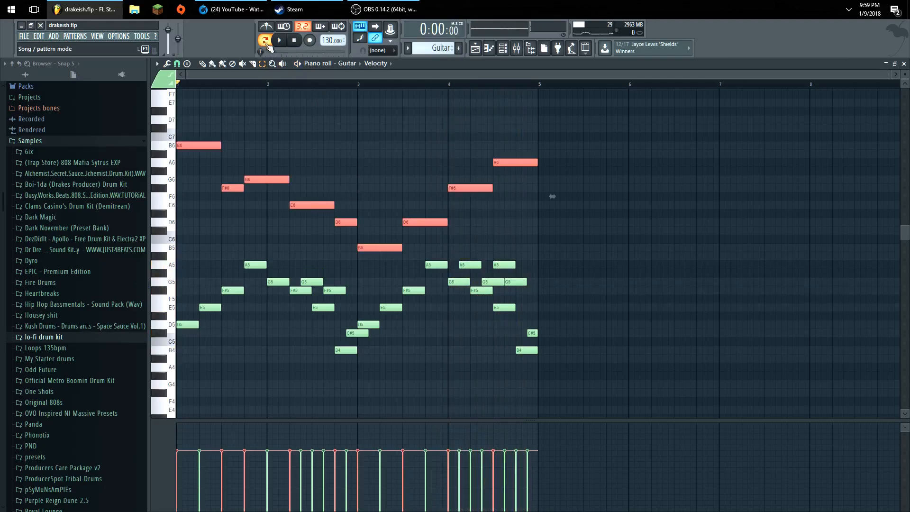
Step: Remove the guitar's lower notes from B4 to A5, play the upper melody alone, and restore the removed notes
left_click_drag(560, 409, 135, 278)
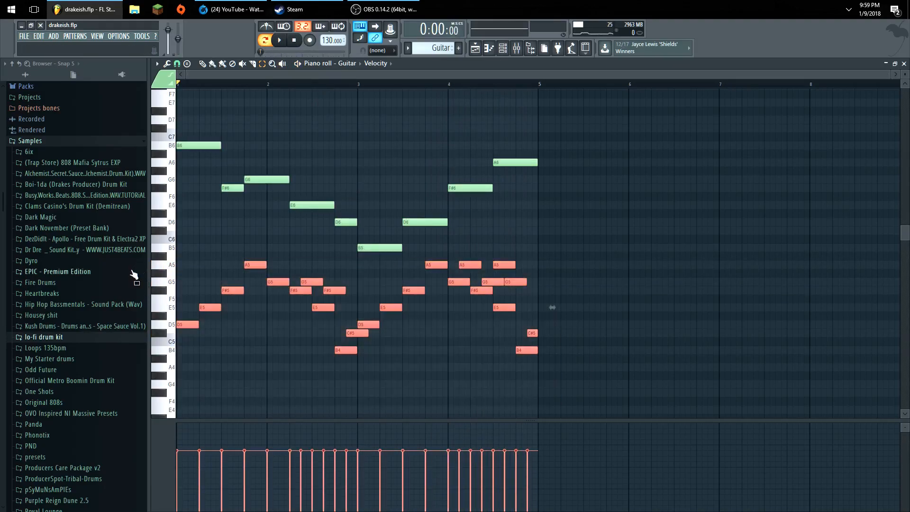
key("Delete")
key("space")
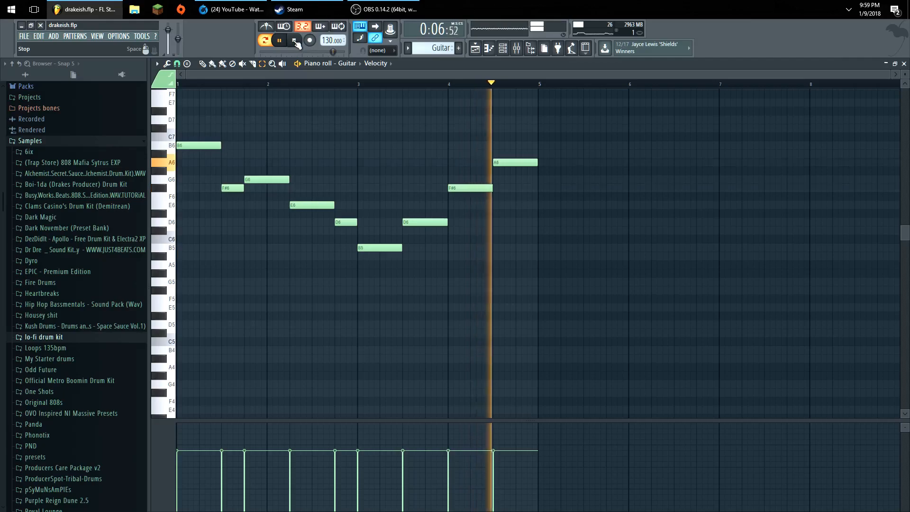
left_click(295, 42)
key("ctrl+v")
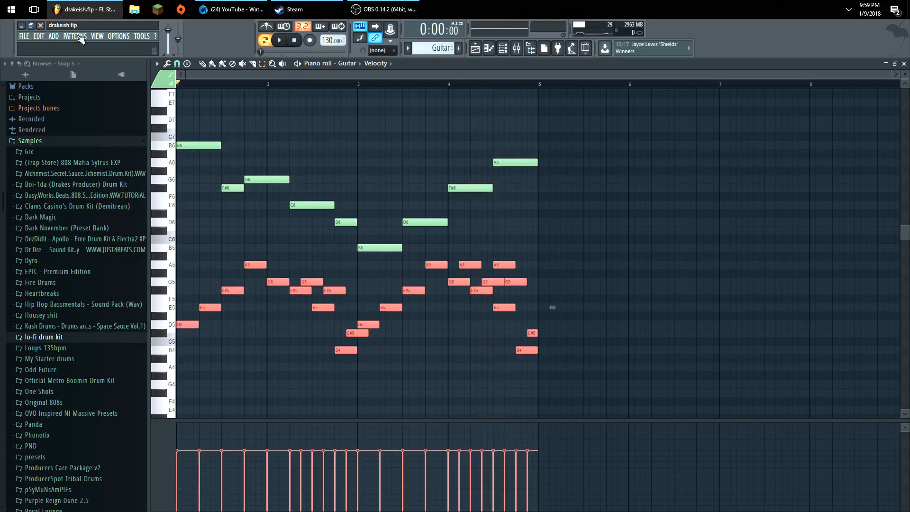
Step: Open the mixer and select Insert 6 to show the guitar's effects chain
left_click(97, 36)
left_click(105, 81)
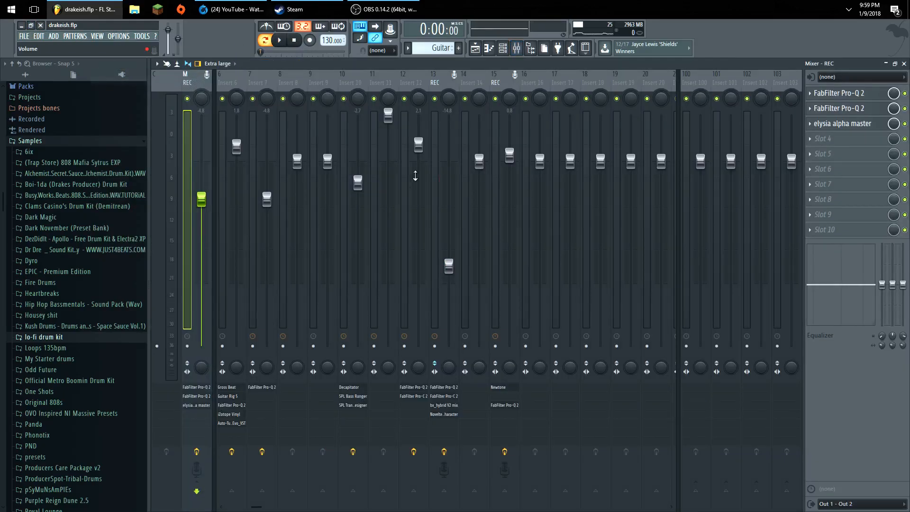
left_click(224, 323)
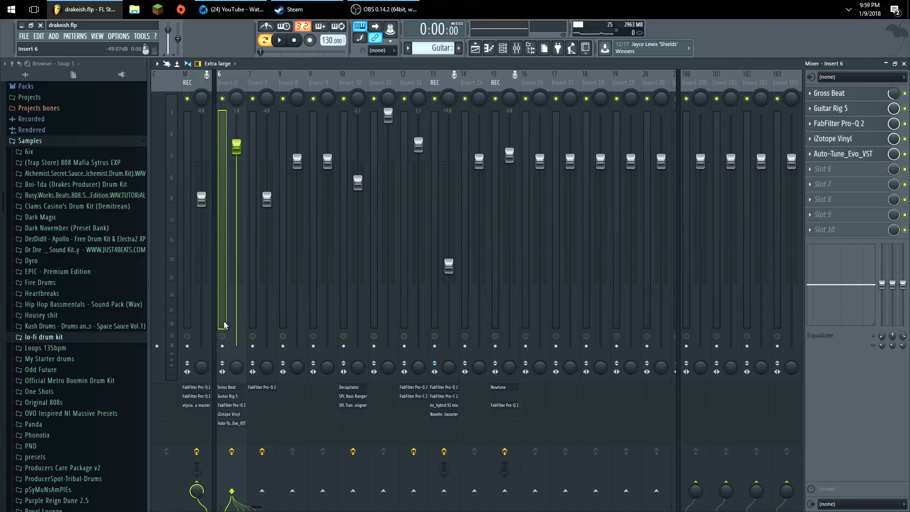
Step: Examine the Gross Beat, Guitar Rig 5 and FabFilter Pro-Q 2 effects on the guitar's mixer track, closing each one
left_click_drag(269, 508, 247, 508)
left_click(837, 94)
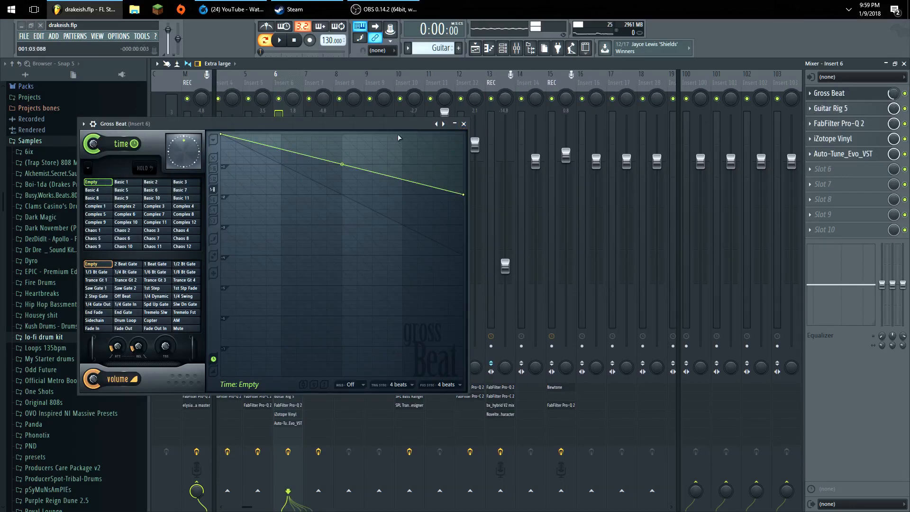
left_click(464, 124)
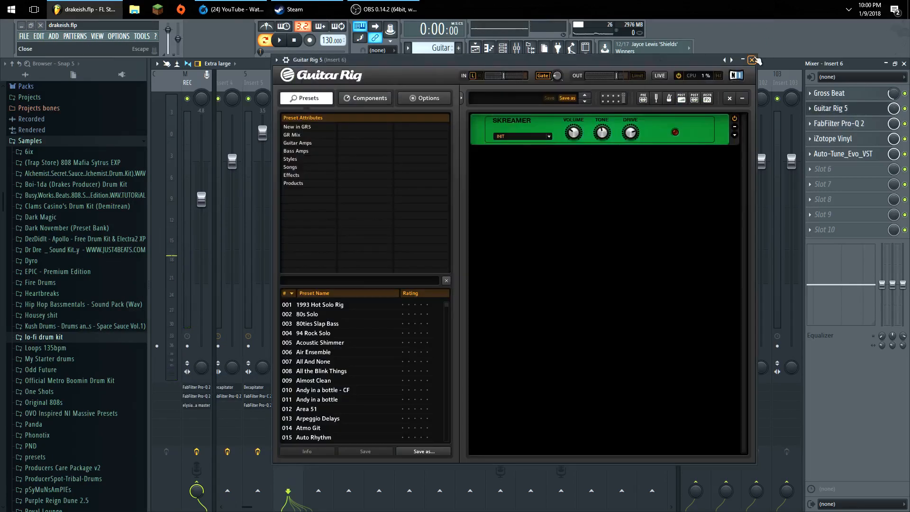
left_click(752, 59)
left_click(838, 124)
left_click(491, 136)
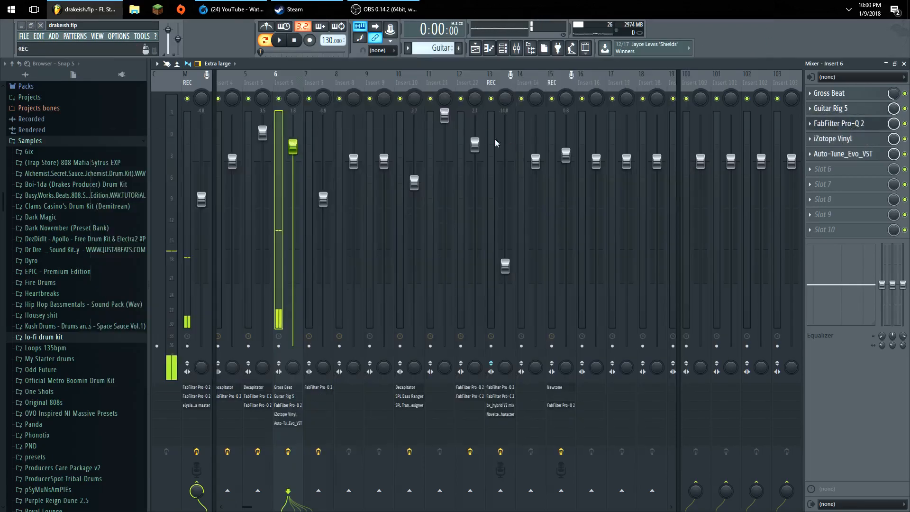
Step: Examine the guitar's iZotope Vinyl and Auto-Tune Evo effects, audition notes through Auto-Tune, and close both plugins
left_click(848, 139)
left_click(852, 141)
left_click(852, 155)
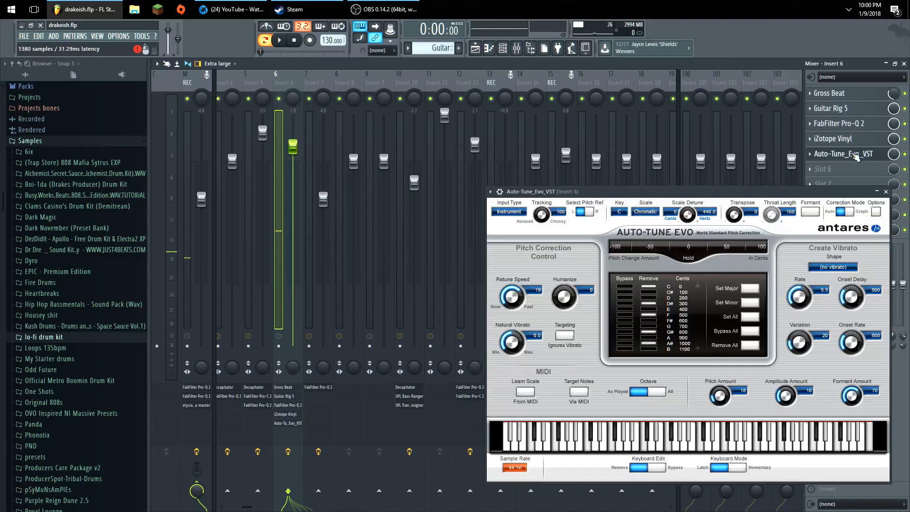
left_click(834, 139)
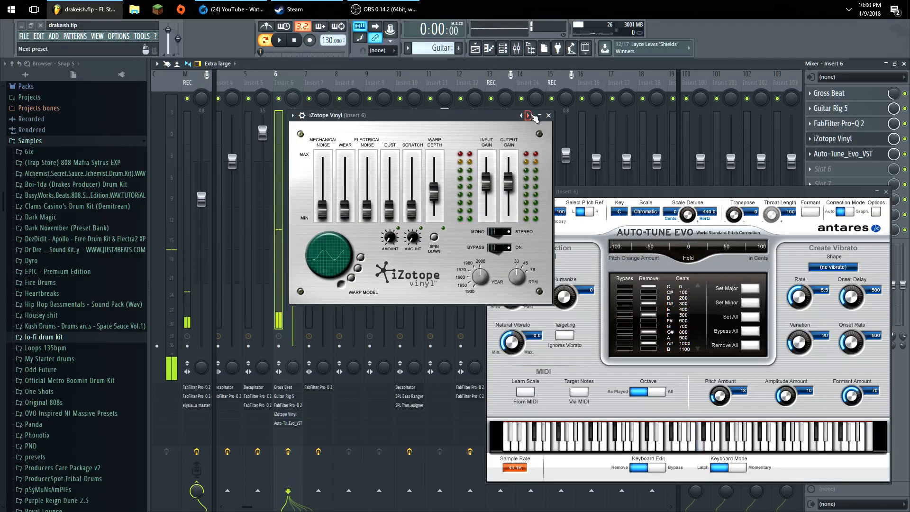
left_click(549, 116)
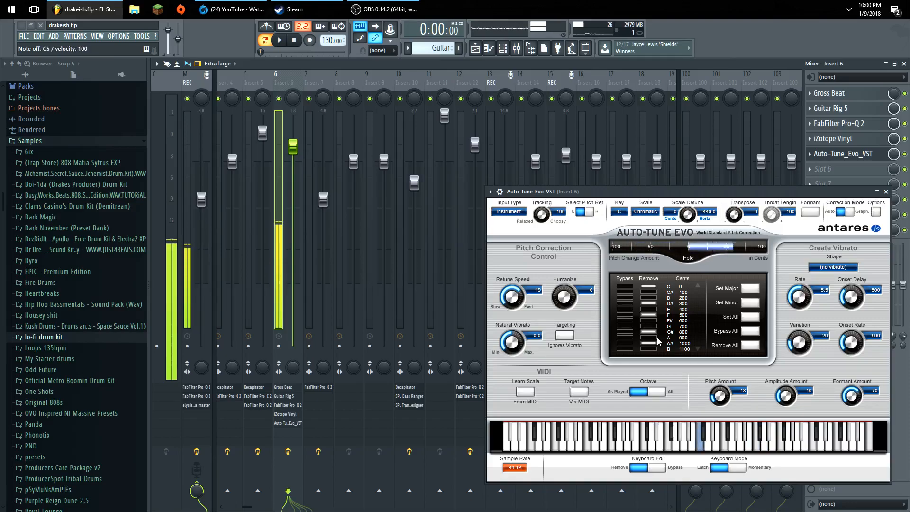
key("space")
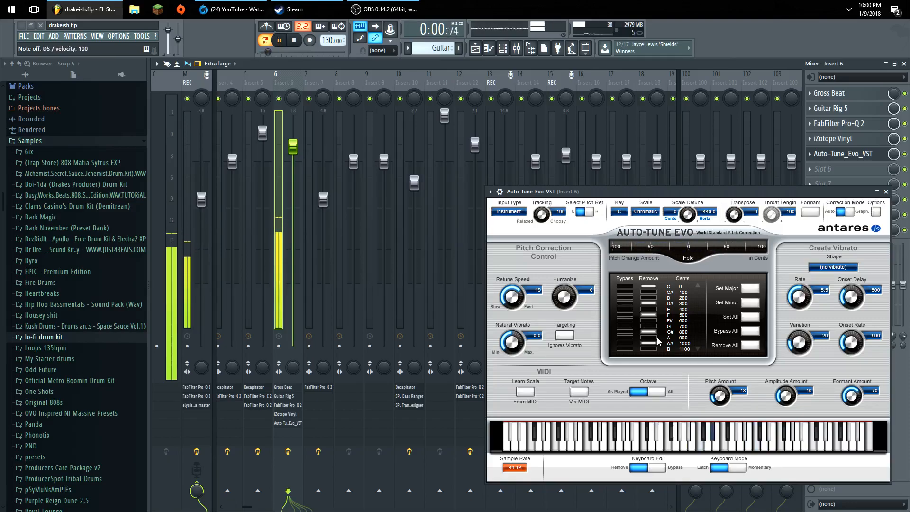
key("space")
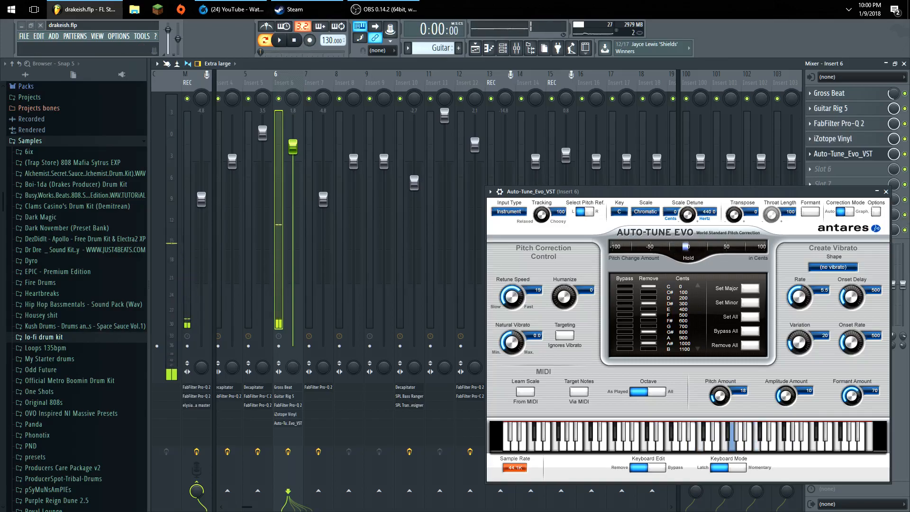
left_click(886, 192)
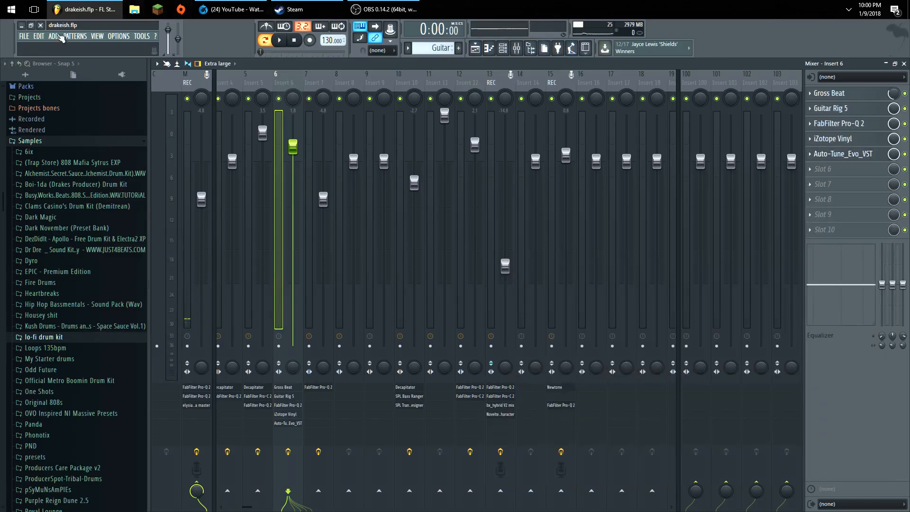
Step: Solo Track 5 in the playlist and play its Pattern 17 clips from bar 41
left_click(97, 36)
left_click(109, 58)
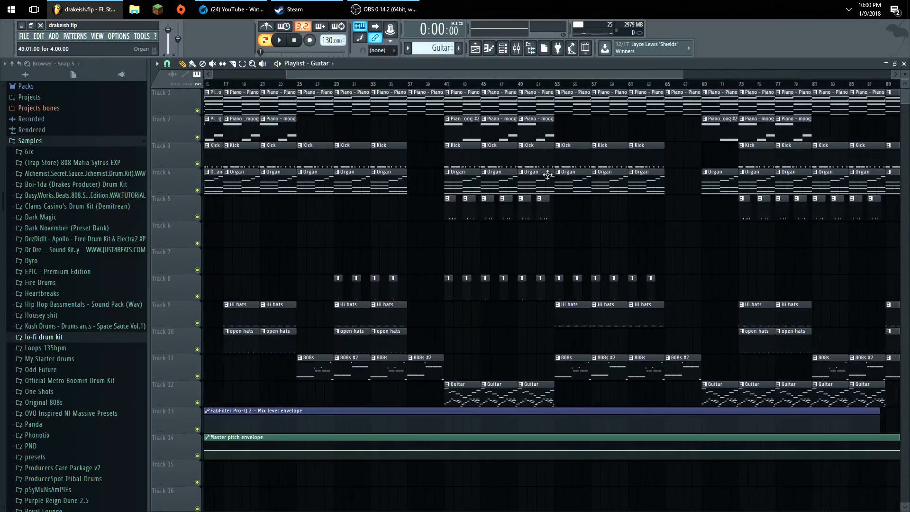
scroll(548, 174, "up", 2, "ctrl")
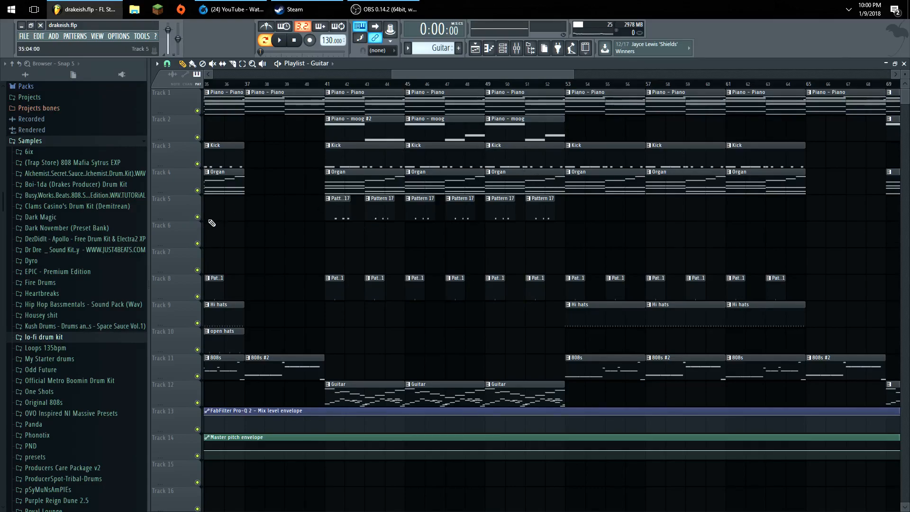
left_click(198, 216, "ctrl")
left_click(345, 81)
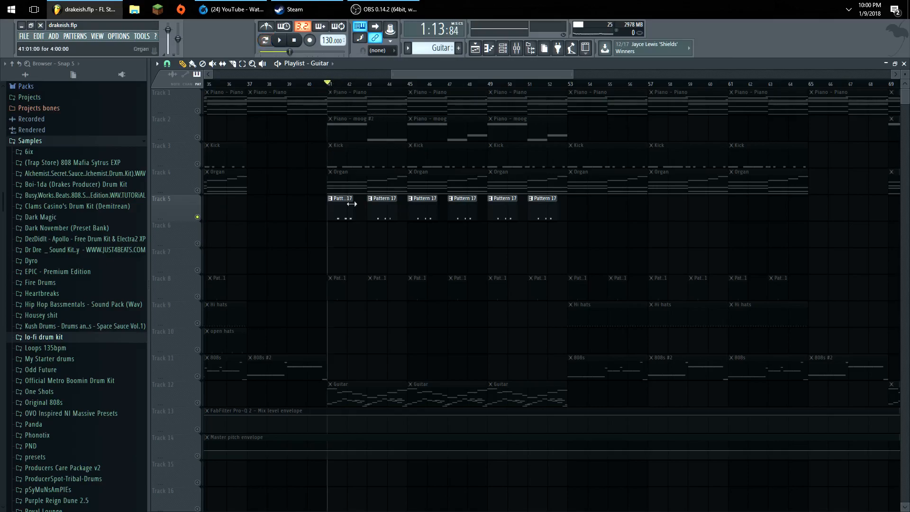
scroll(358, 237, "up", 4)
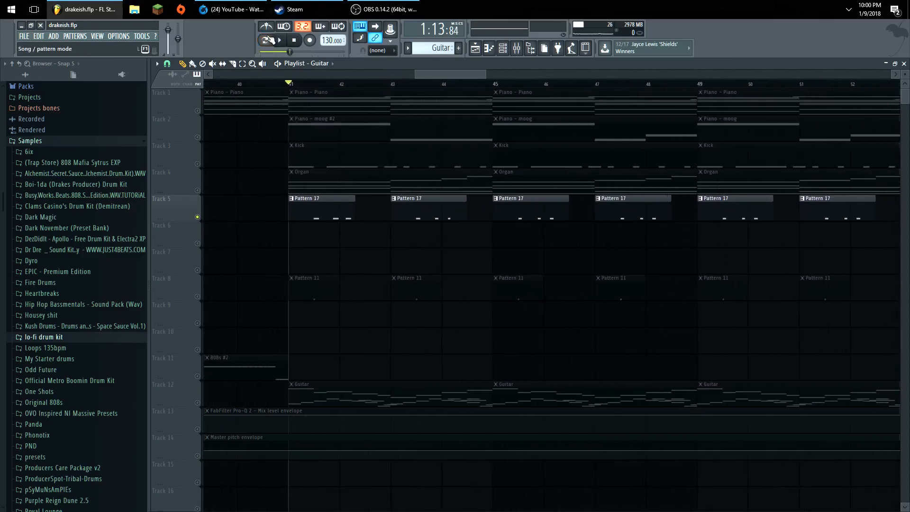
key("space")
key("space")
Step: Select mixer track 13, show its FabFilter Pro-Q 2 equalizer, and bypass the effects below it
left_click(97, 36)
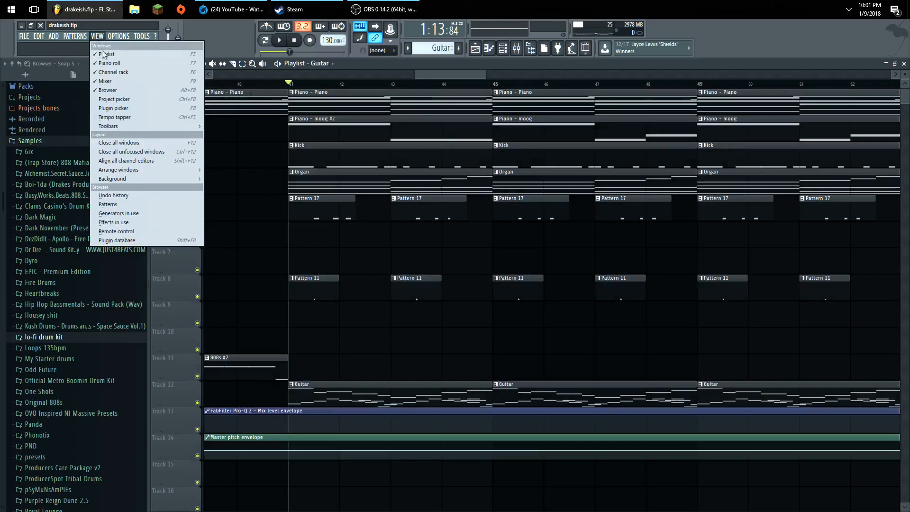
left_click(117, 81)
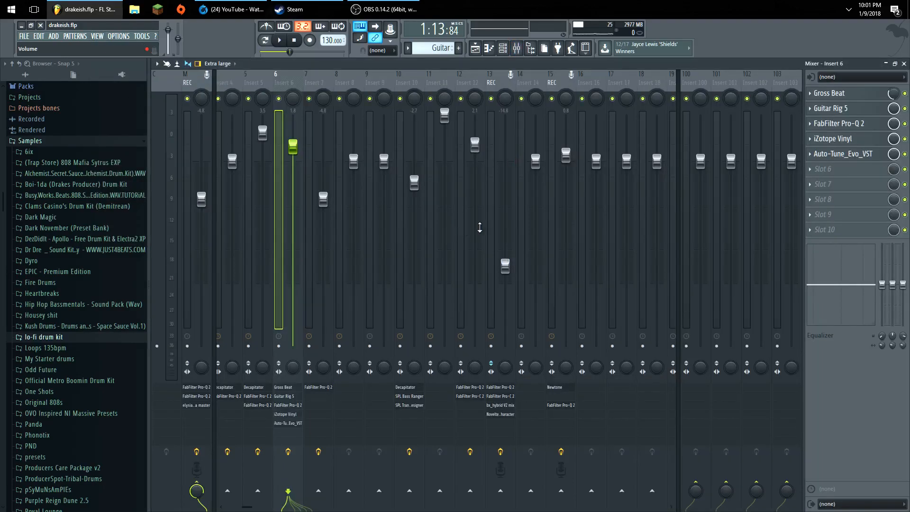
left_click(495, 230)
left_click(835, 93)
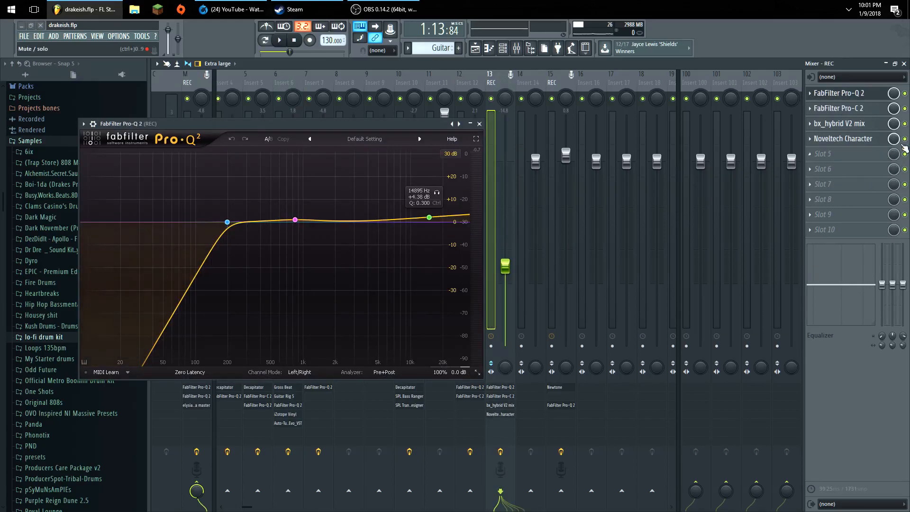
Step: Loop bars 41 and 42 of the playlist, listen with only Pro-Q 2 active, and close the equalizer
left_click(97, 36)
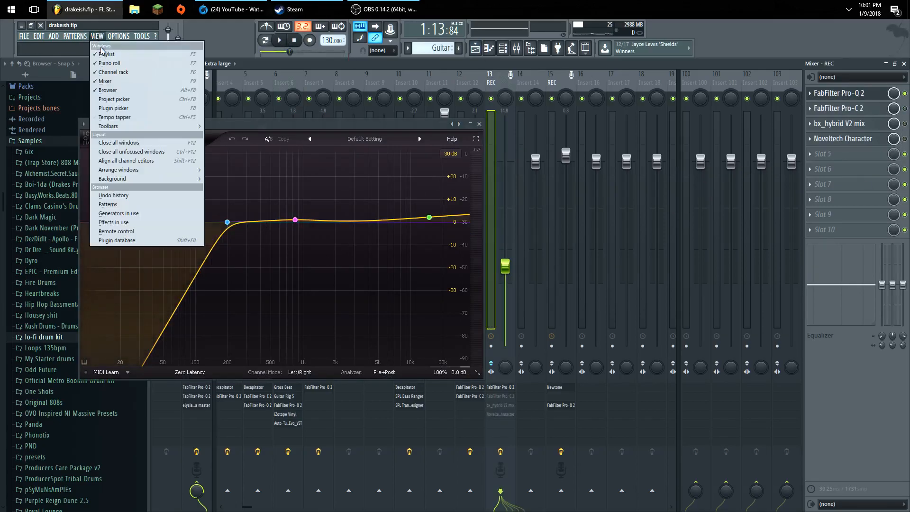
left_click(105, 54)
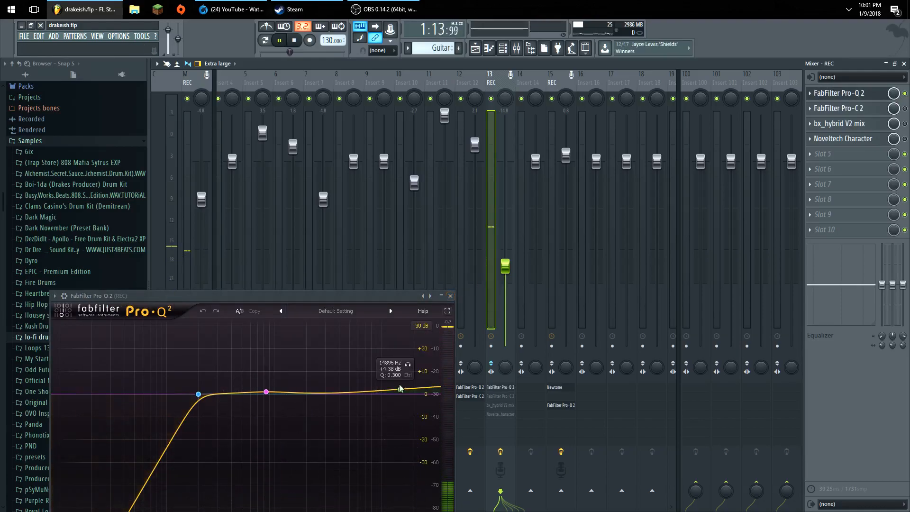
left_click(450, 296)
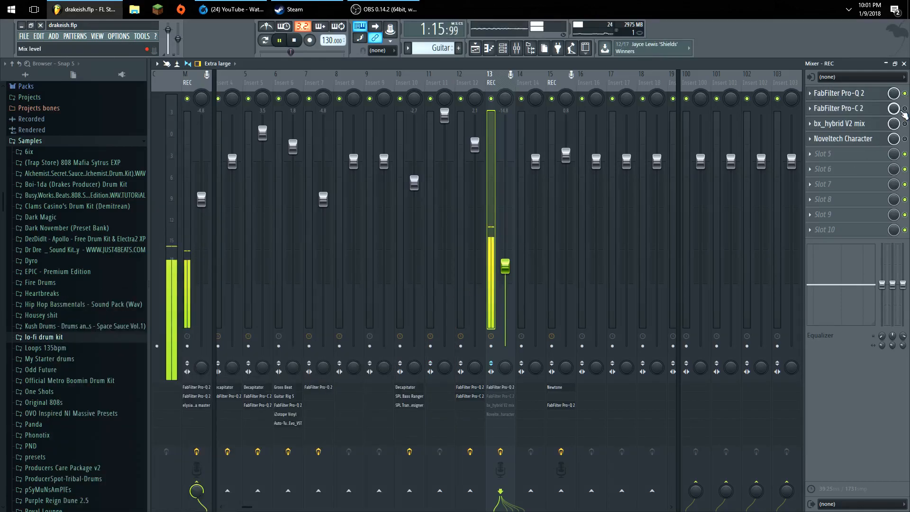
Step: Re-enable FabFilter Pro-C 2 on track 13, examine its compression settings during playback, and close it
left_click(839, 108)
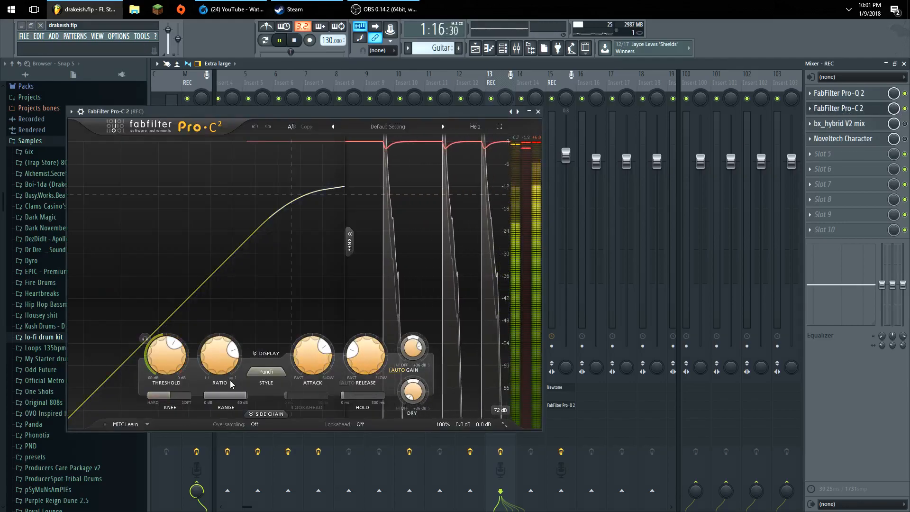
mouse_move(218, 366)
left_click(538, 112)
Step: Re-enable bx_hybrid V2 mix, examine its EQ curve, and switch Noveltech Character back on to hear the full chain
left_click(840, 124)
left_click(904, 123)
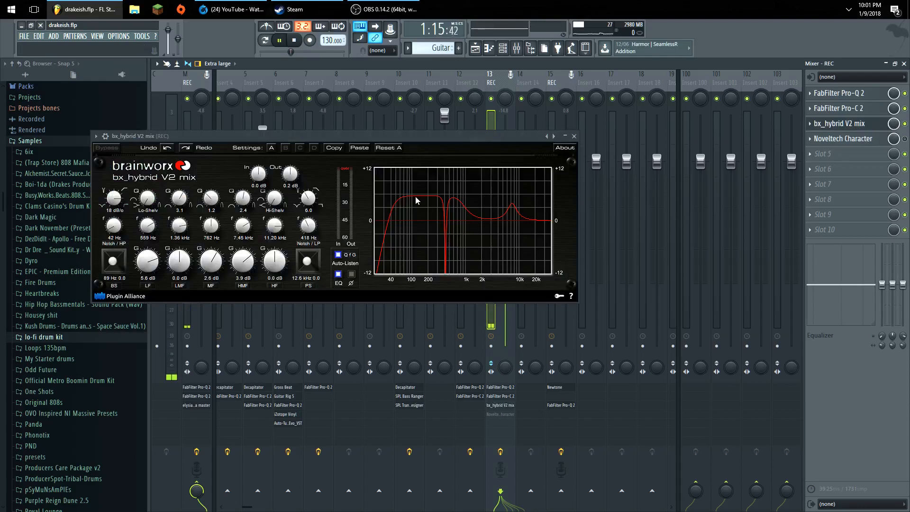
left_click(574, 136)
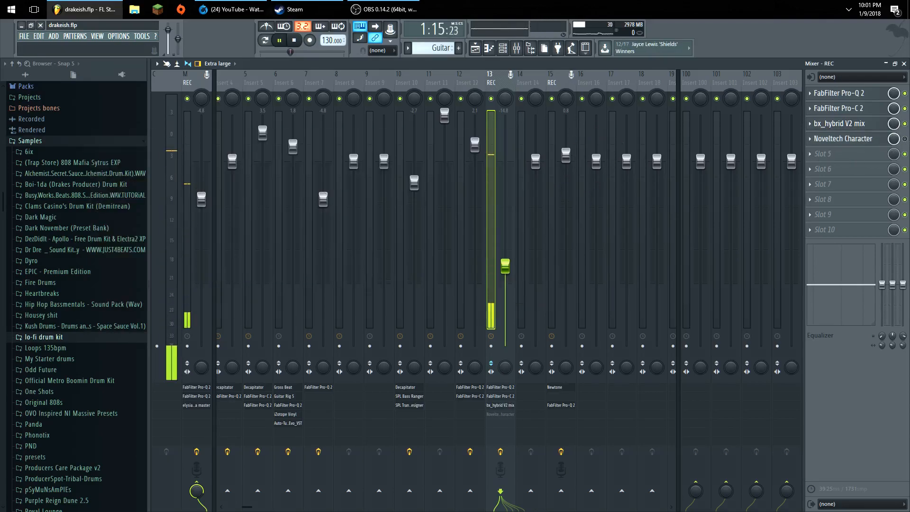
left_click(904, 139)
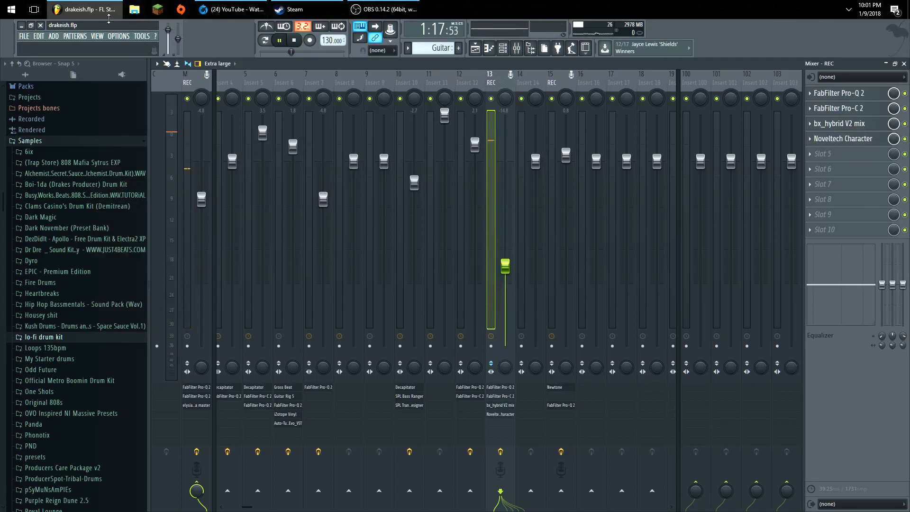
Step: Return to the playlist, unsolo Track 5 so all tracks are active, and stop playback
left_click(97, 37)
left_click(104, 53)
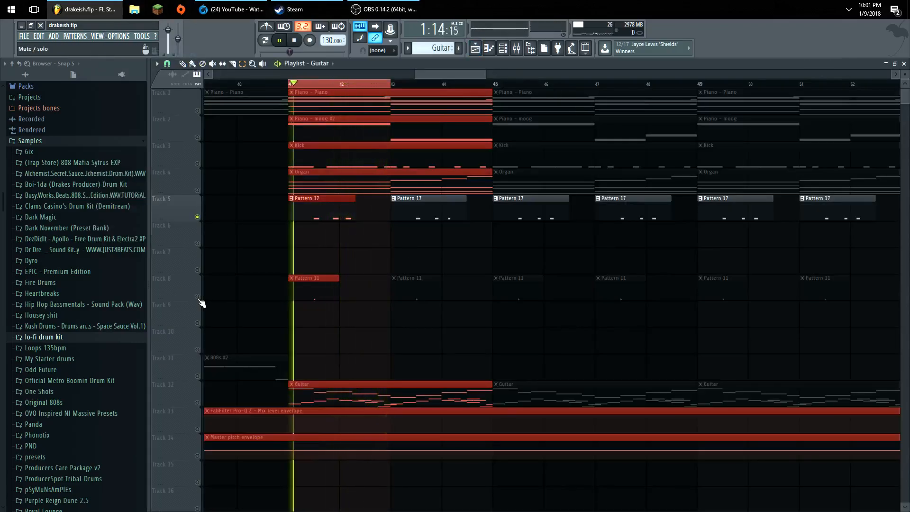
scroll(331, 285, "down", 5)
key("space")
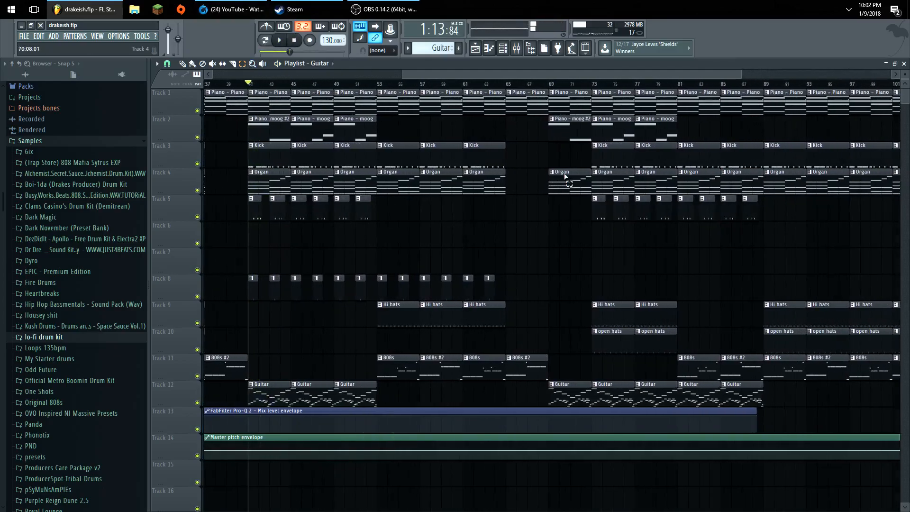
Step: Switch to the Draw tool and move the playlist's song position to bar 89
scroll(565, 177, "up", 1)
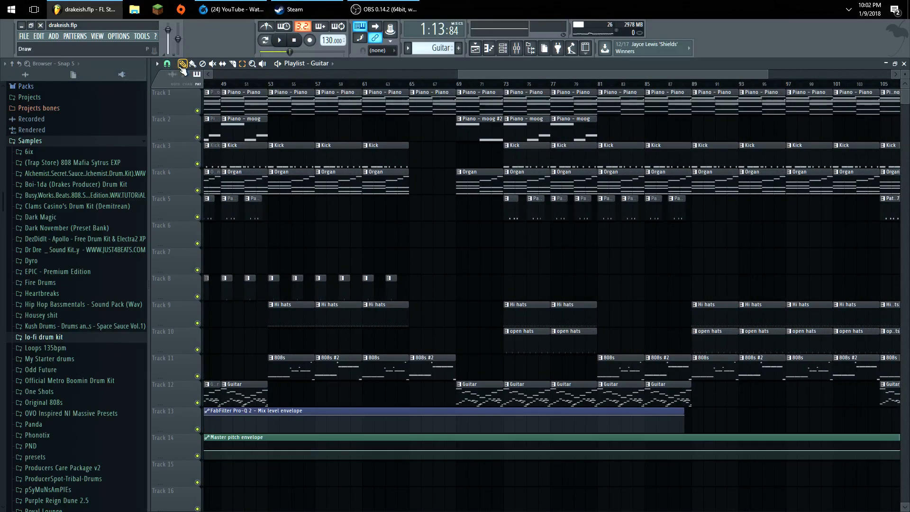
scroll(616, 237, "down", 2)
left_click(598, 83)
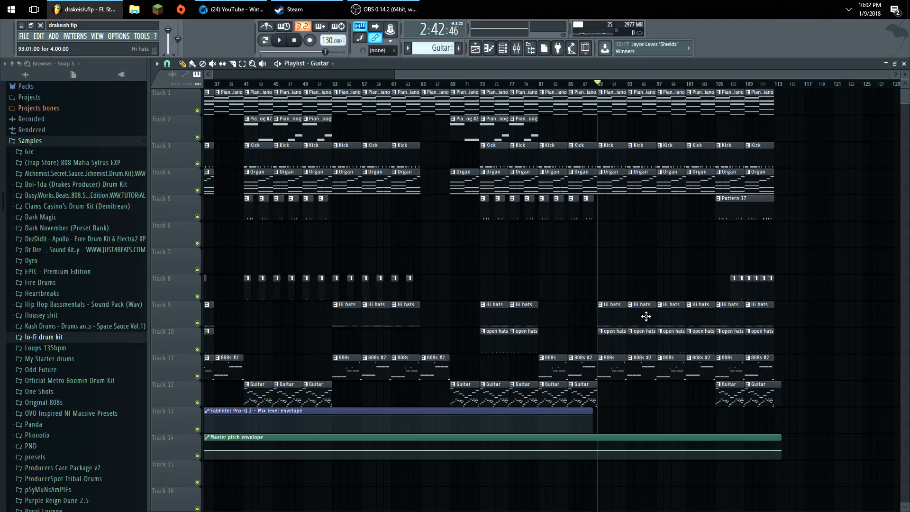